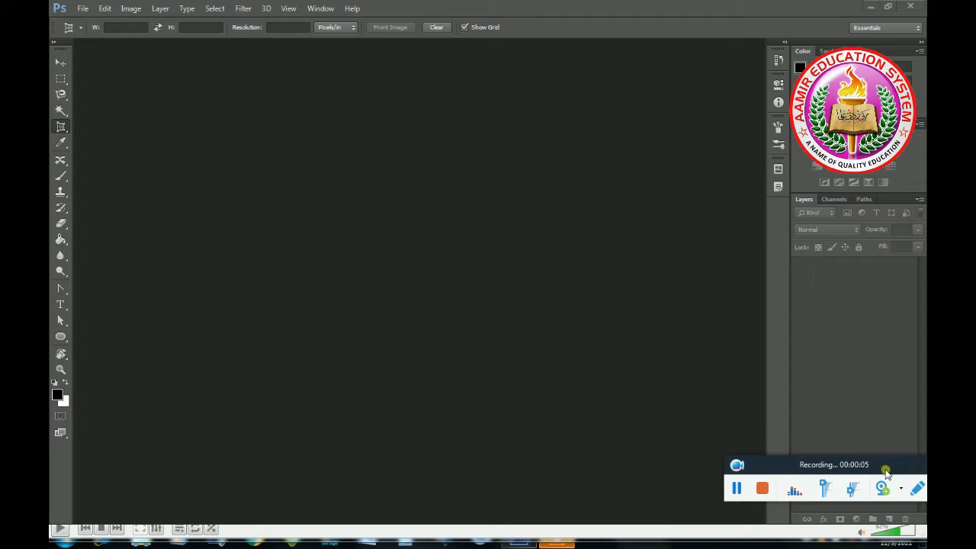
left_click(63, 128)
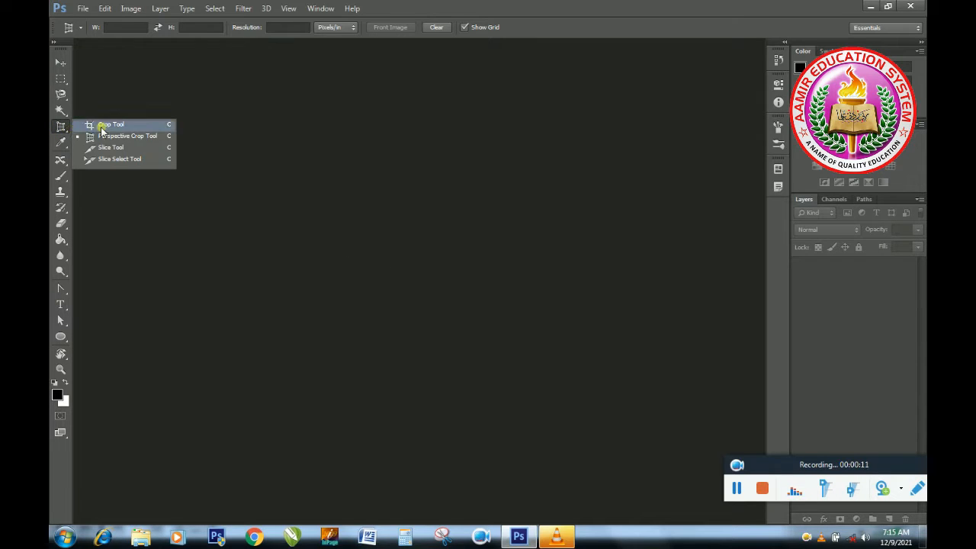
left_click(266, 149)
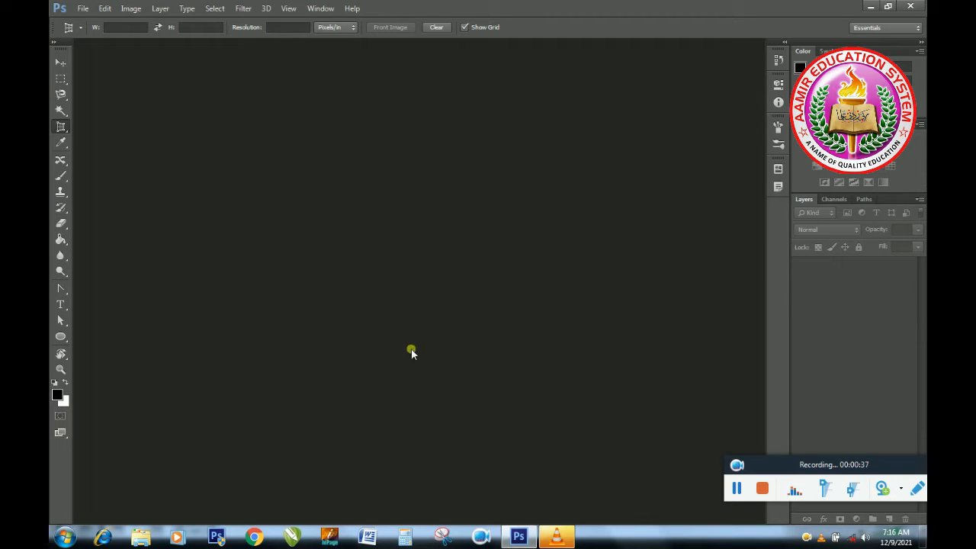
left_click(779, 464)
left_click_drag(779, 464, 804, 471)
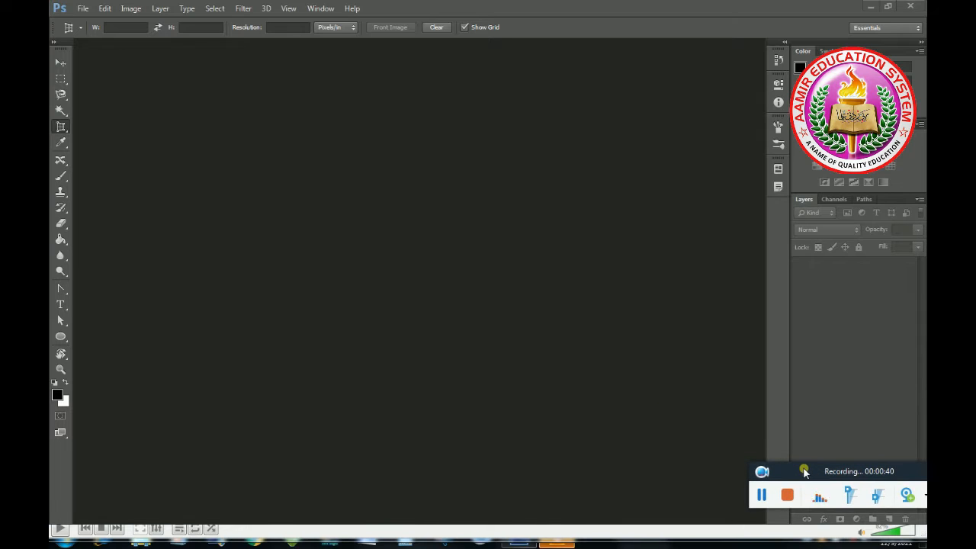
- Open the Bridle-07 image and convert its locked Background into a regular layer with the default settings
double_click(246, 148)
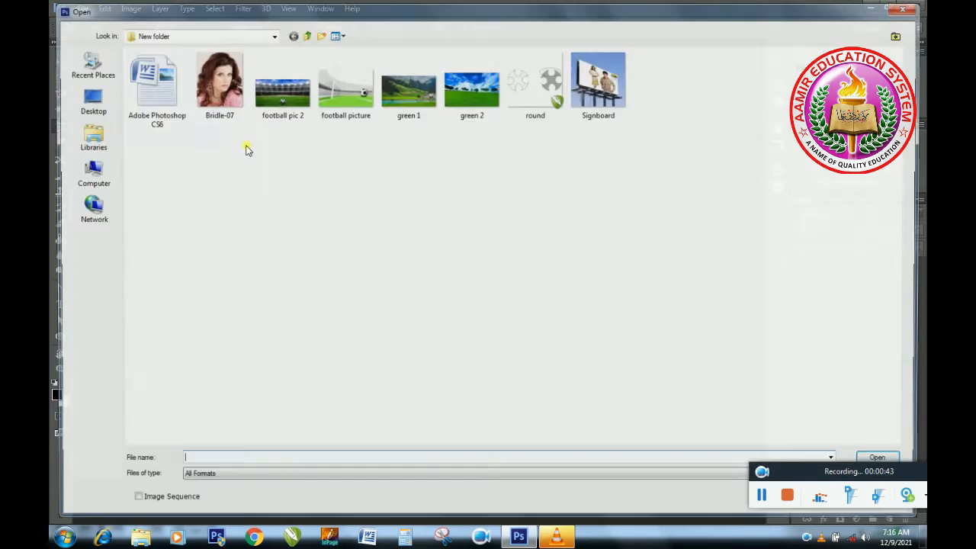
double_click(219, 102)
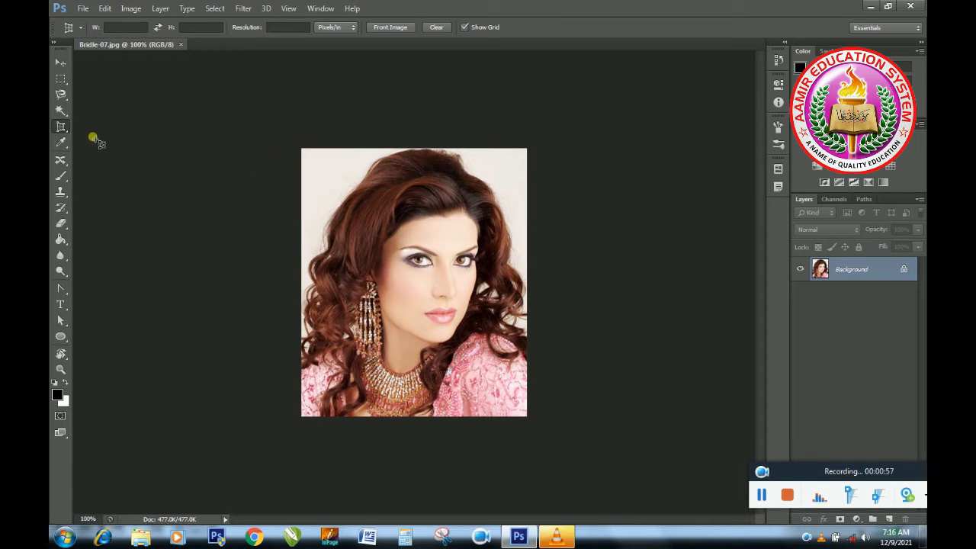
double_click(907, 273)
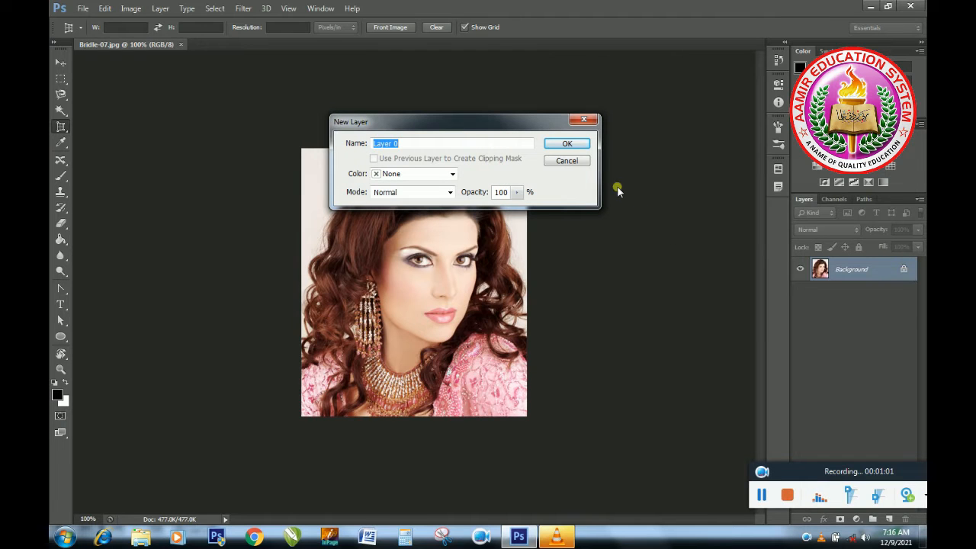
left_click(567, 144)
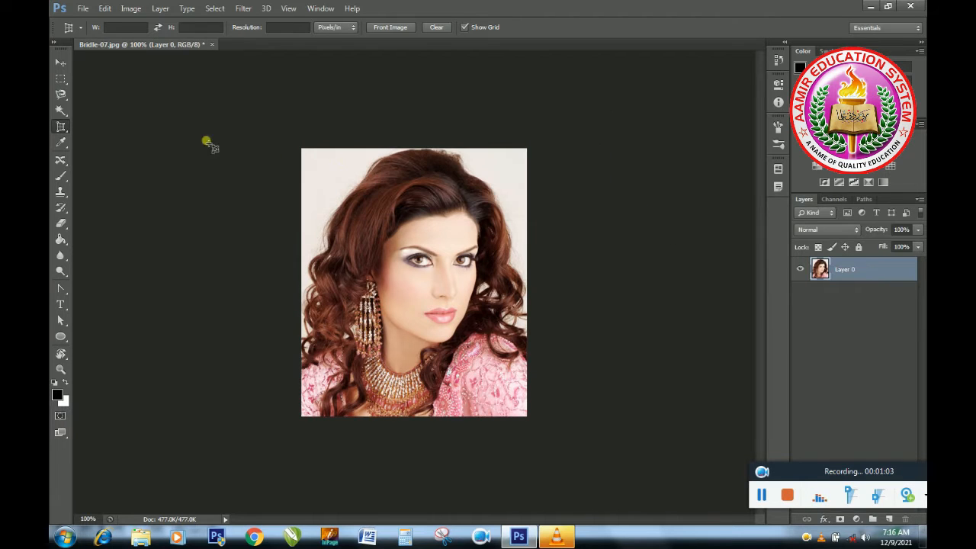
- Crop the portrait with the Crop Tool at Original Ratio, trimming both sides and the lower part of the photo
left_click(61, 131)
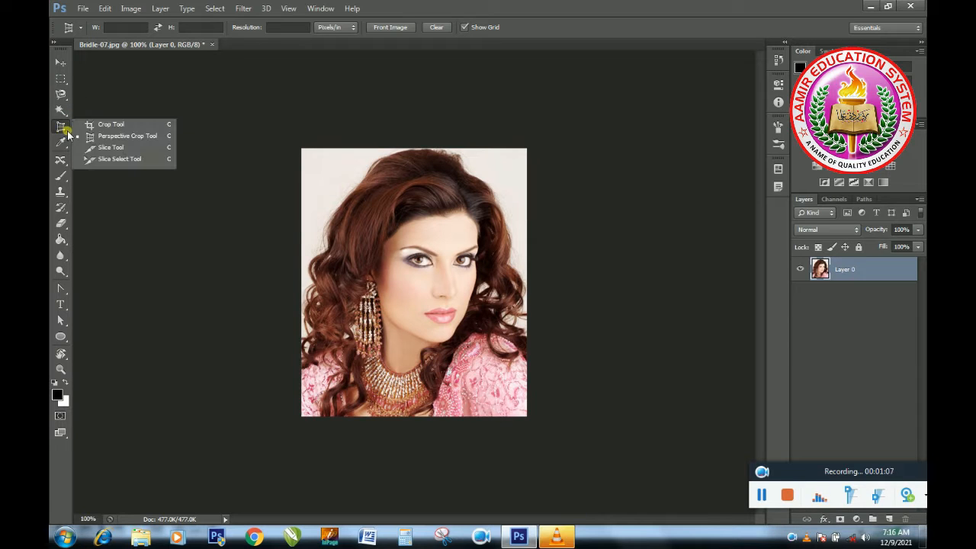
left_click(112, 126)
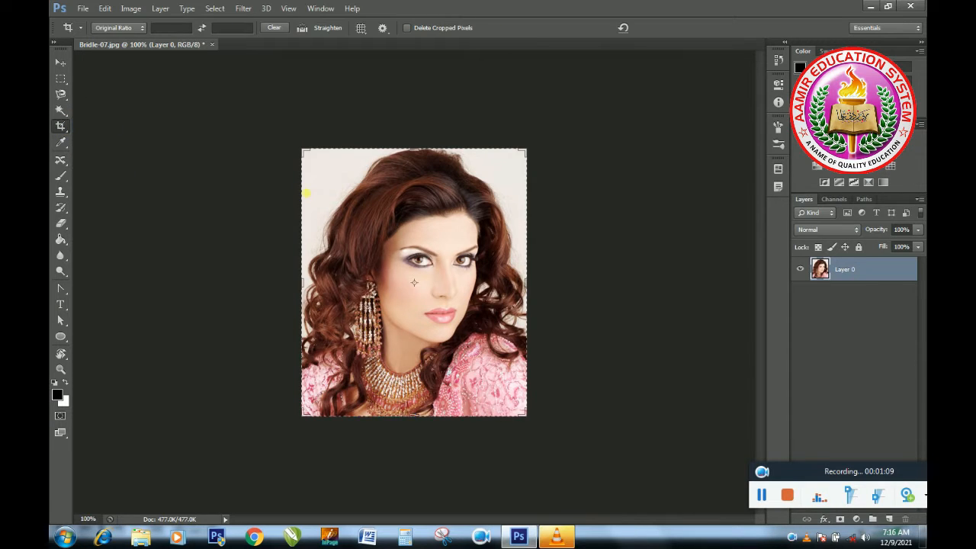
left_click_drag(315, 171, 532, 359)
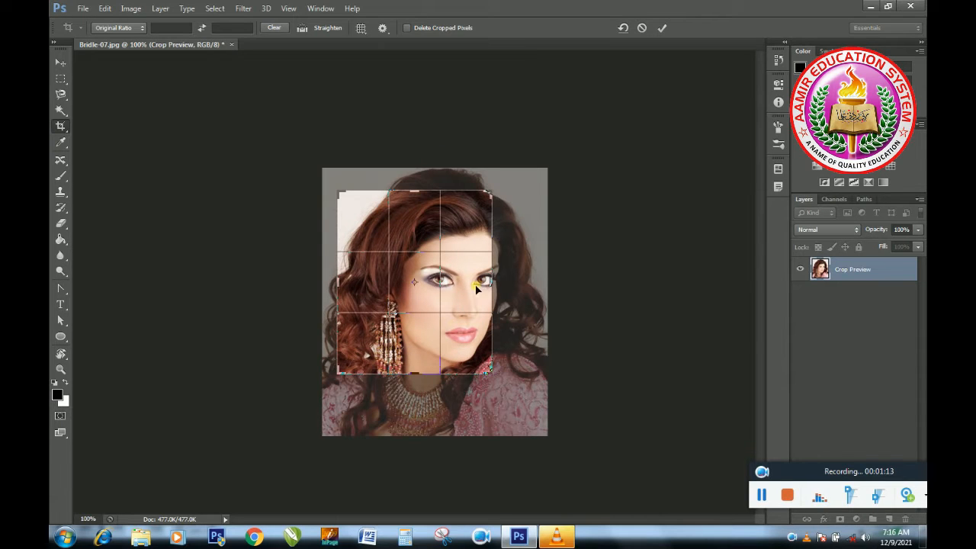
left_click_drag(496, 284, 518, 286)
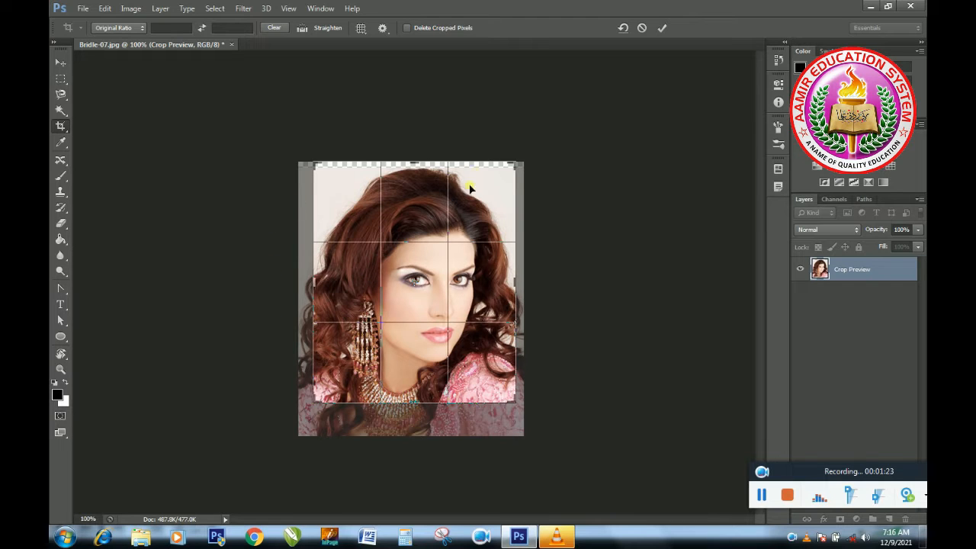
left_click(663, 28)
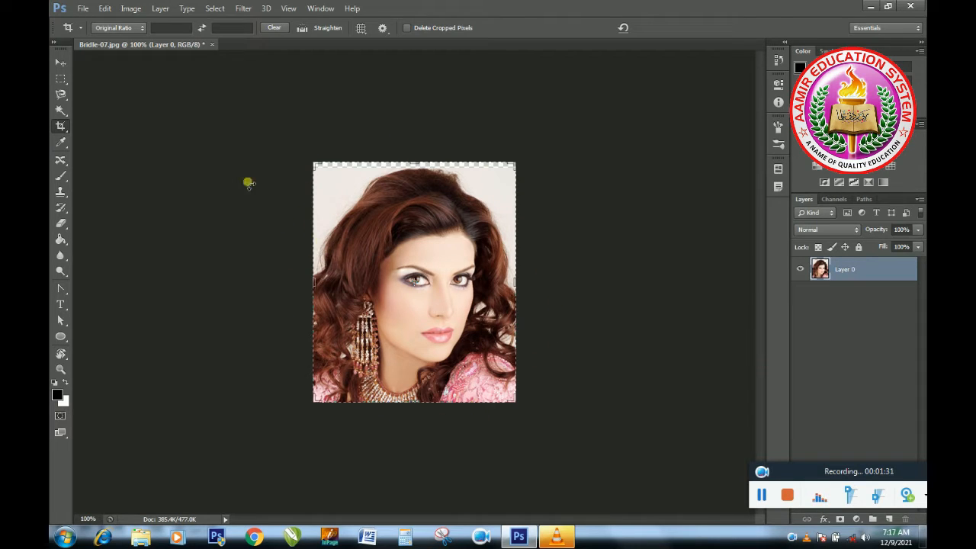
- Crop the portrait again tightly around the woman's face
right_click(65, 133)
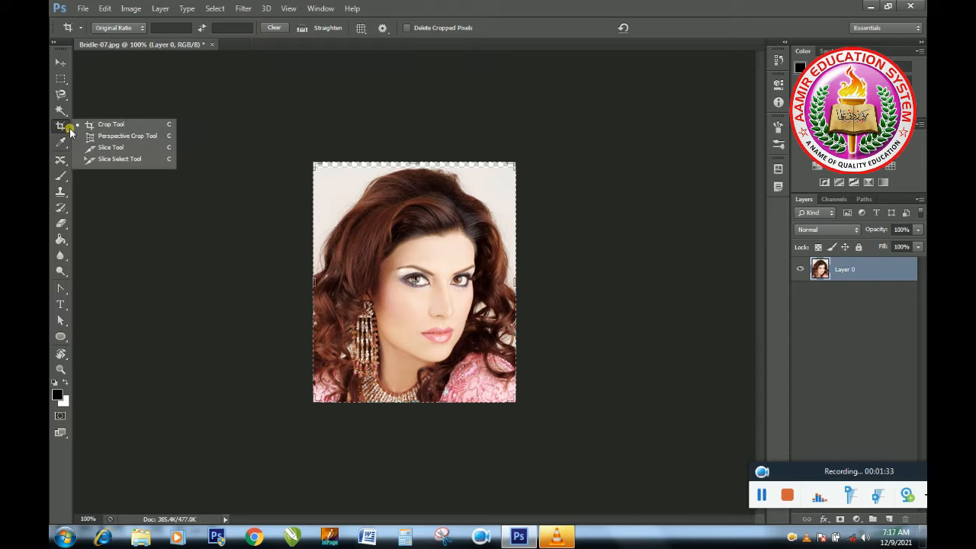
left_click(84, 126)
left_click_drag(374, 226, 502, 347)
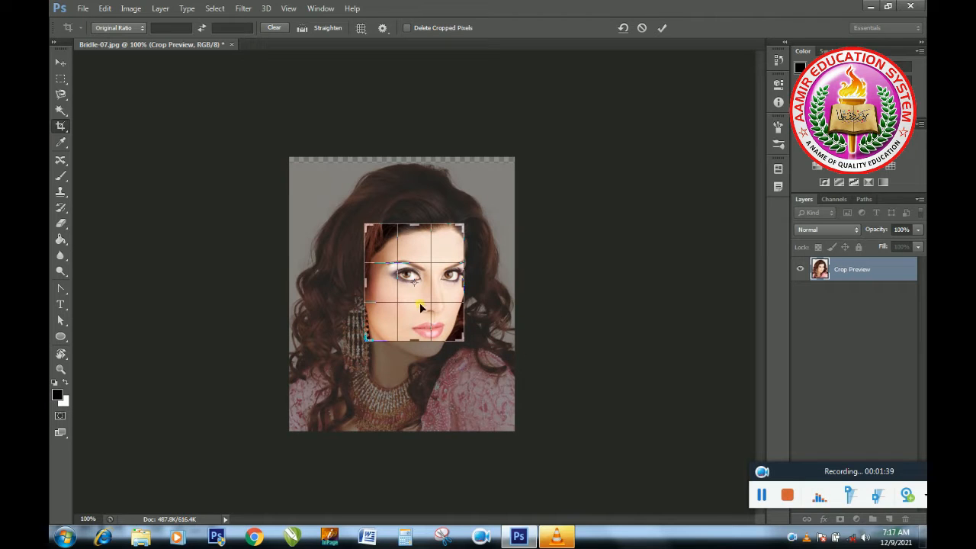
left_click(664, 29)
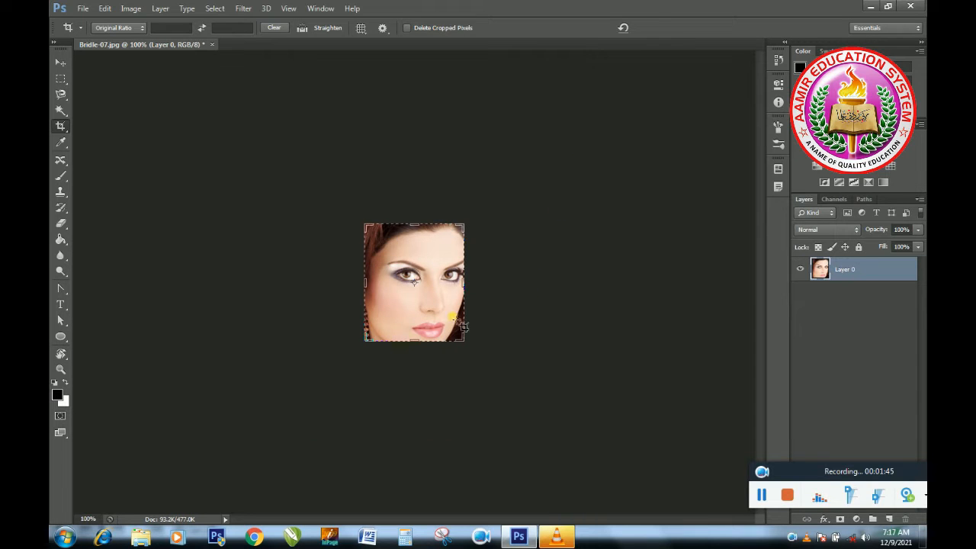
- Close the cropped portrait without saving and reopen the original Bridle-07 image
left_click(210, 43)
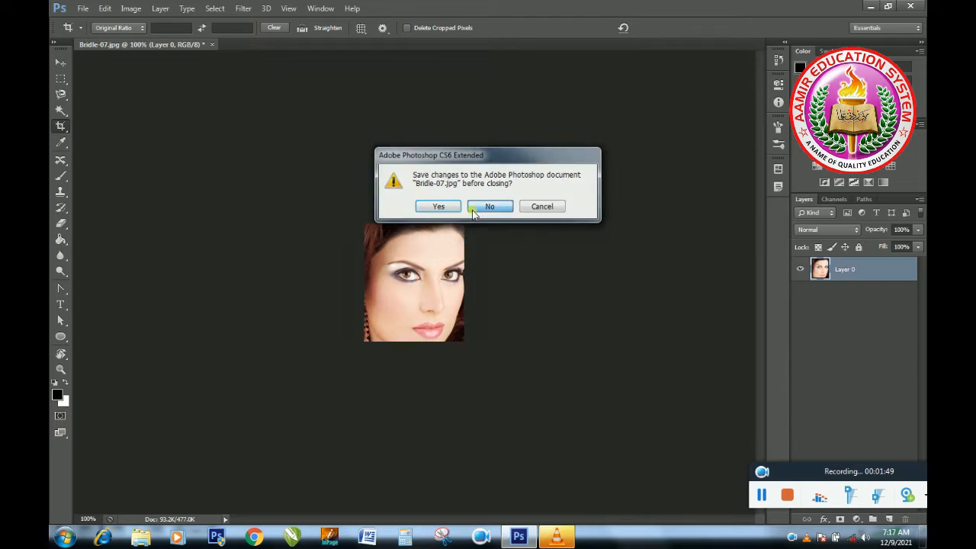
left_click(492, 208)
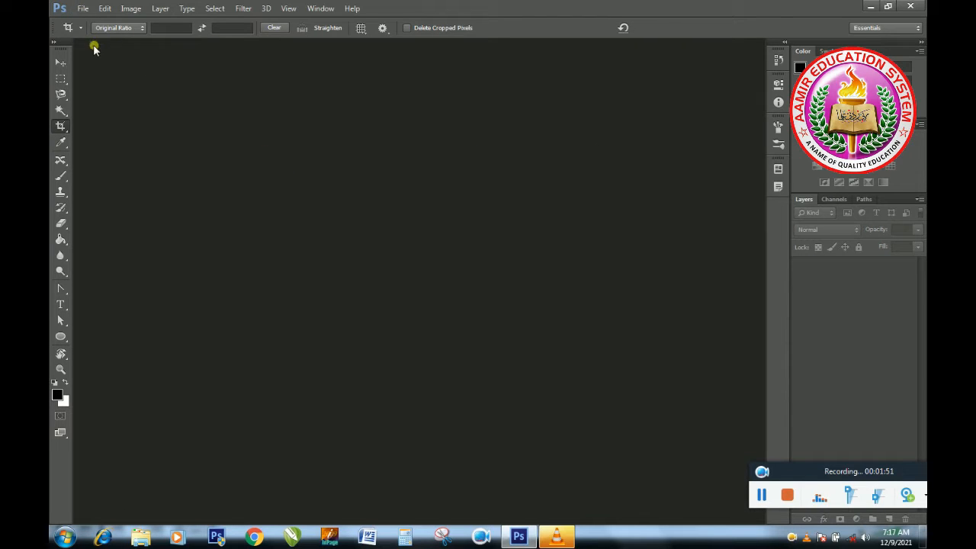
double_click(324, 237)
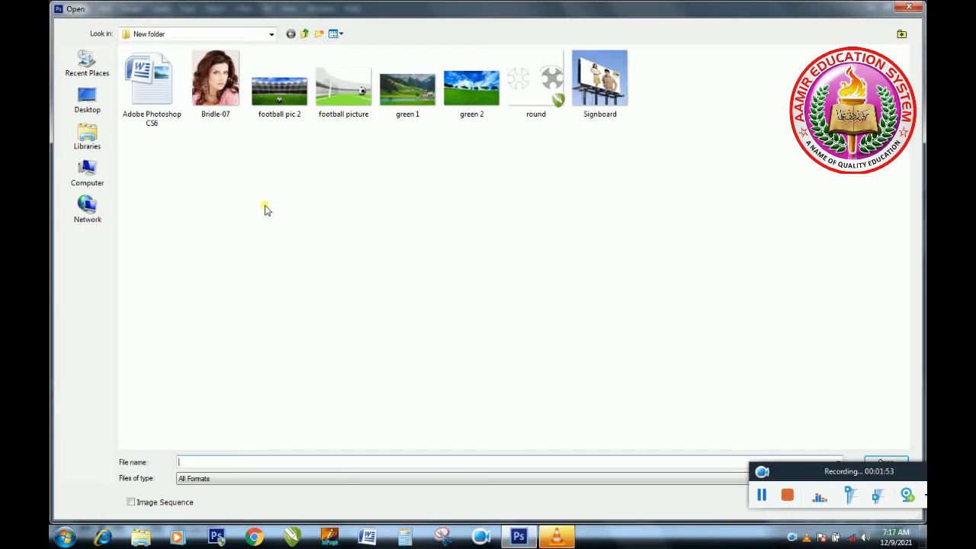
left_click(229, 88)
double_click(229, 87)
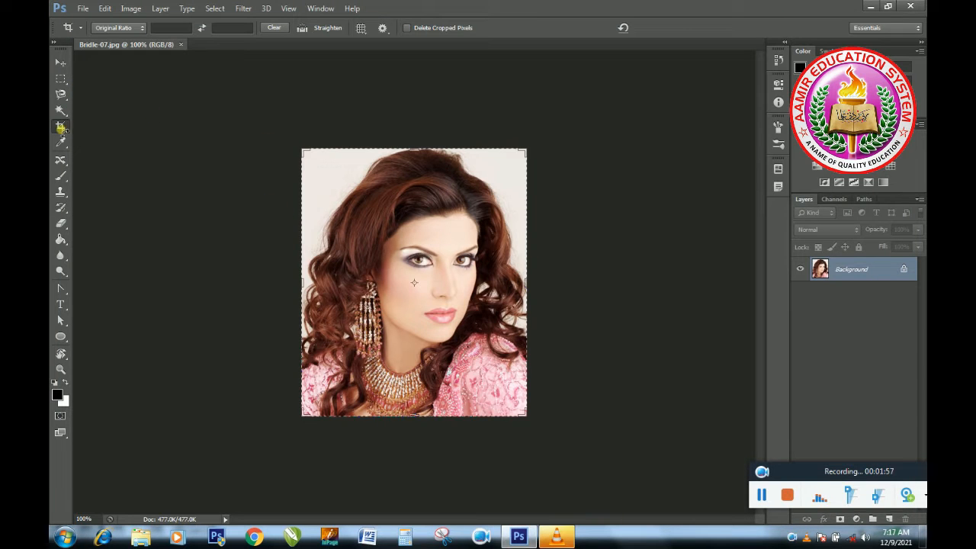
- Frame the portrait with the Crop Tool at Original Ratio and adjust the crop box to exclude the top of the hair and the lower edge
left_click(61, 62)
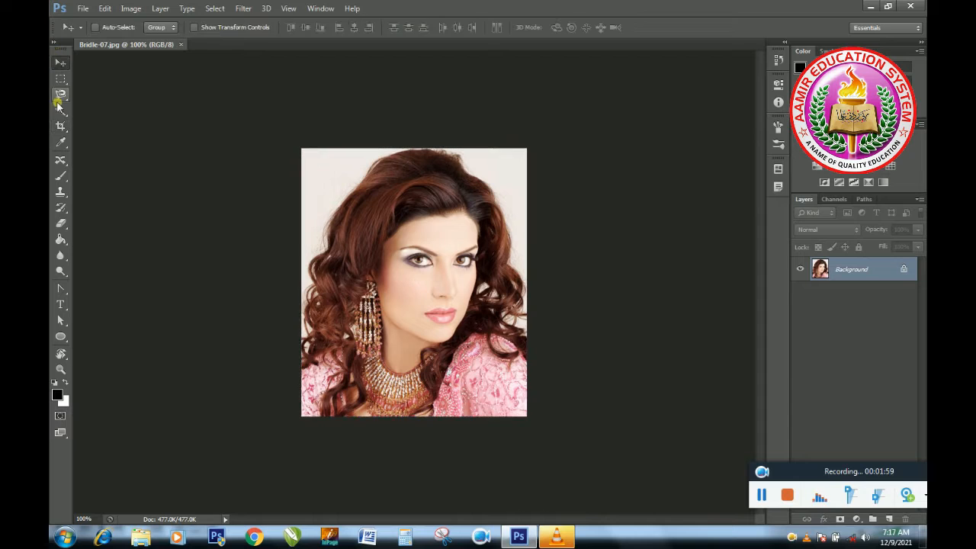
left_click_drag(61, 127, 84, 126)
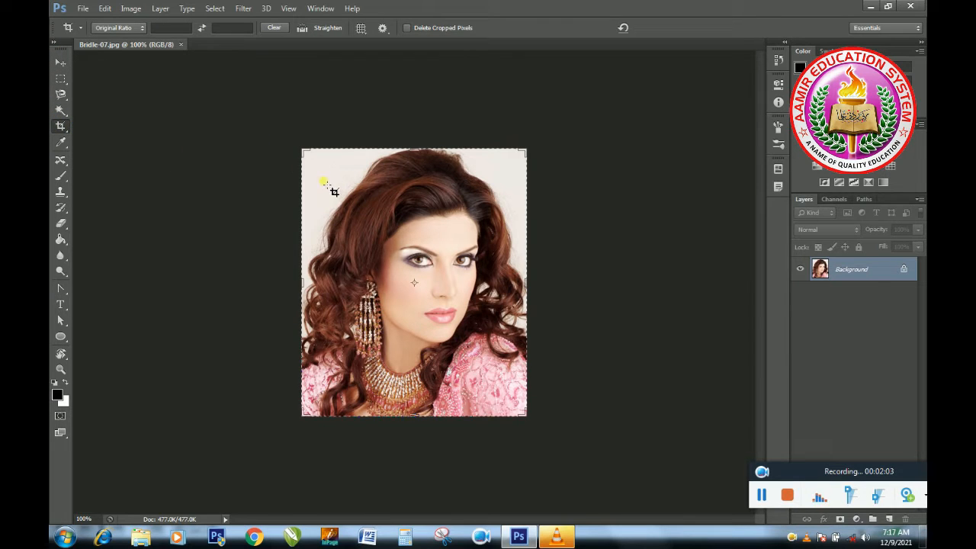
left_click_drag(307, 184, 509, 283)
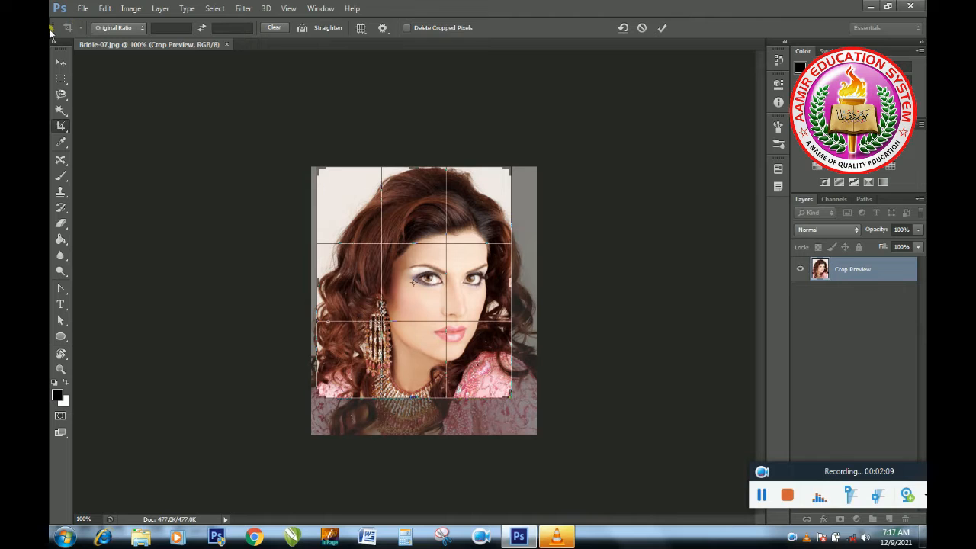
left_click(141, 29)
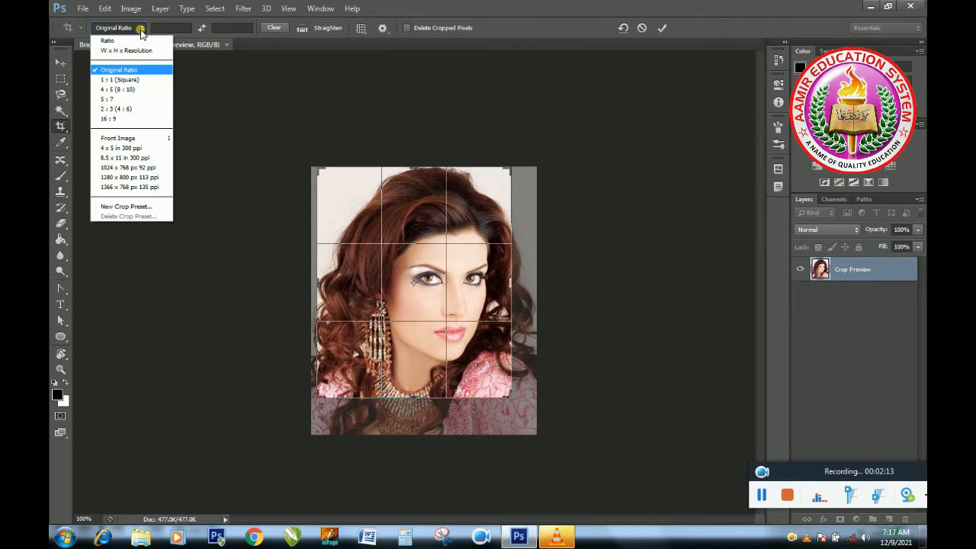
left_click(139, 70)
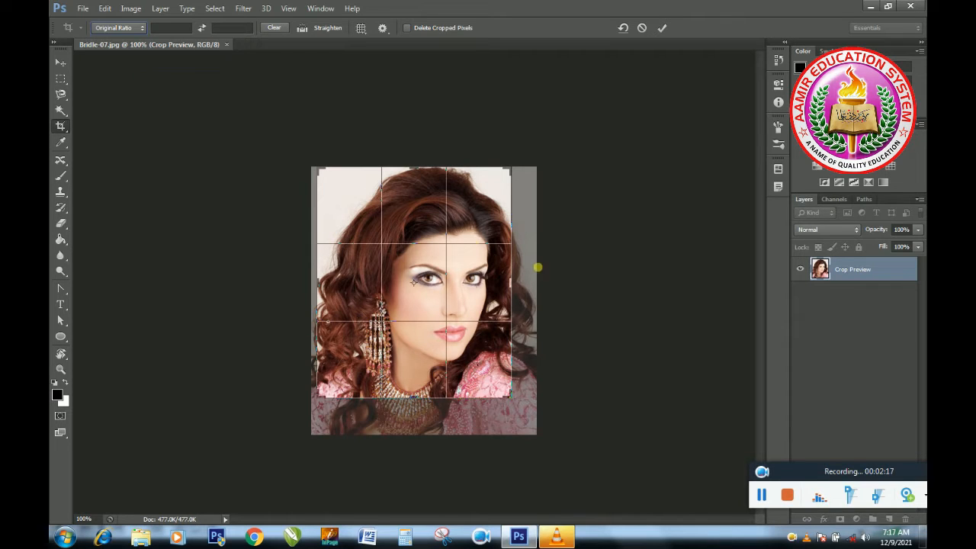
left_click_drag(513, 175, 525, 189)
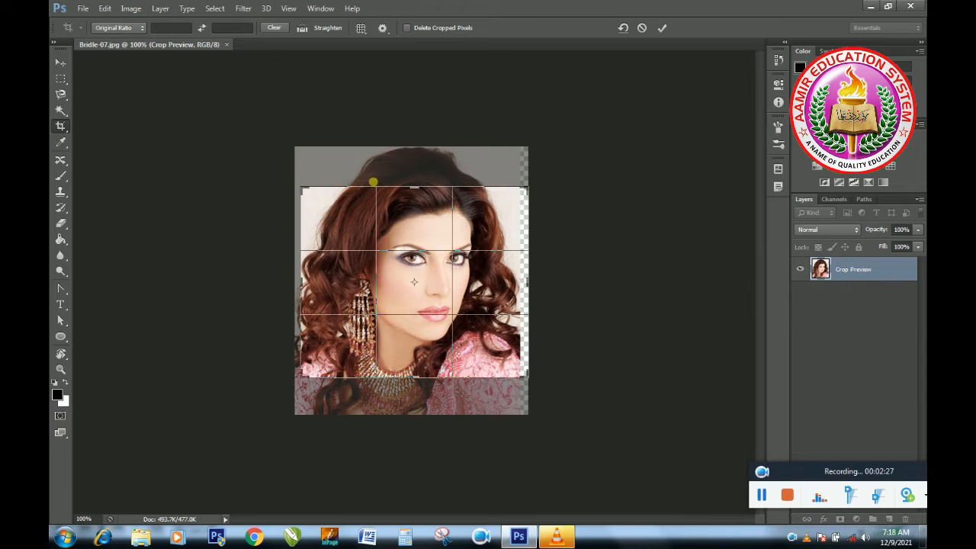
- Apply the 1:1 (Square), 4:5 (8:10) and 2:3 (4:6) presets to the crop box in turn, ending with Original Ratio
left_click(141, 29)
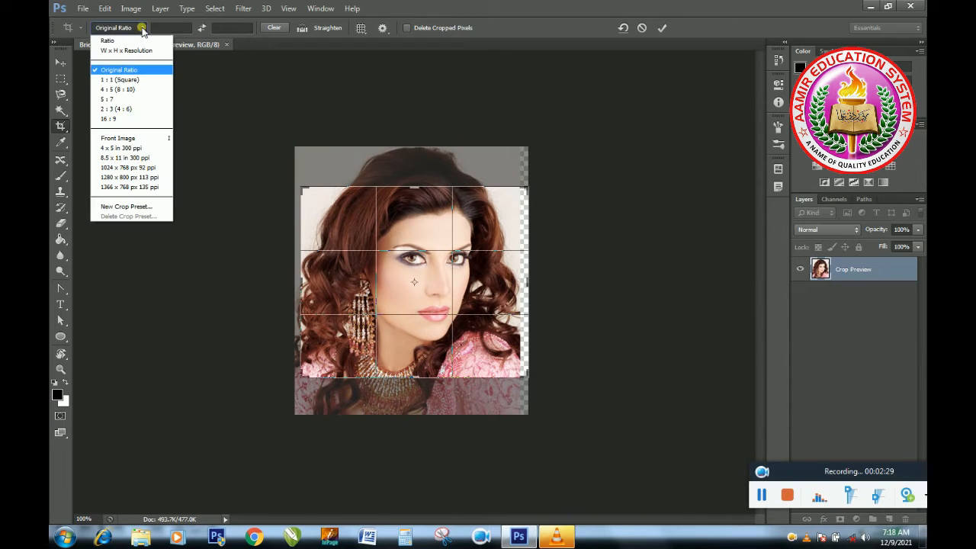
left_click(121, 80)
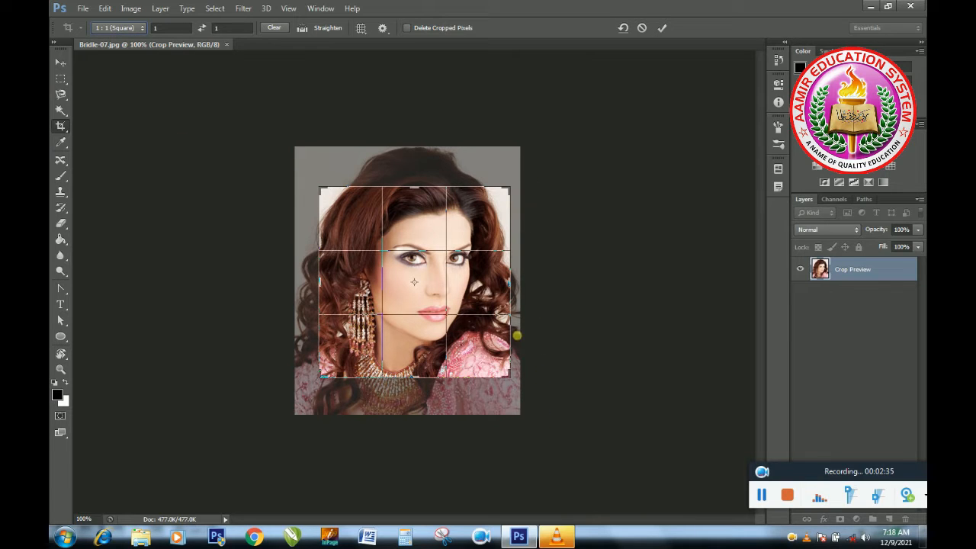
left_click(137, 29)
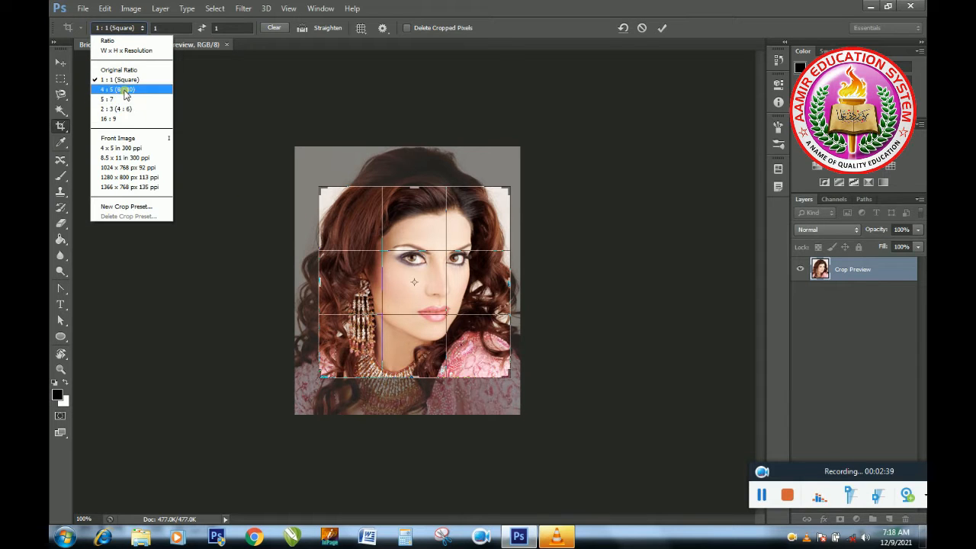
left_click(128, 90)
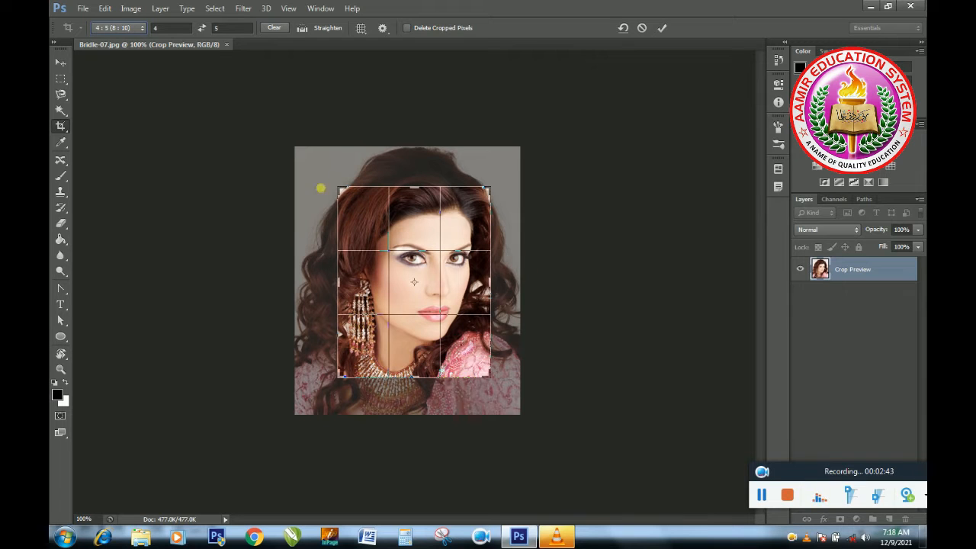
left_click(141, 28)
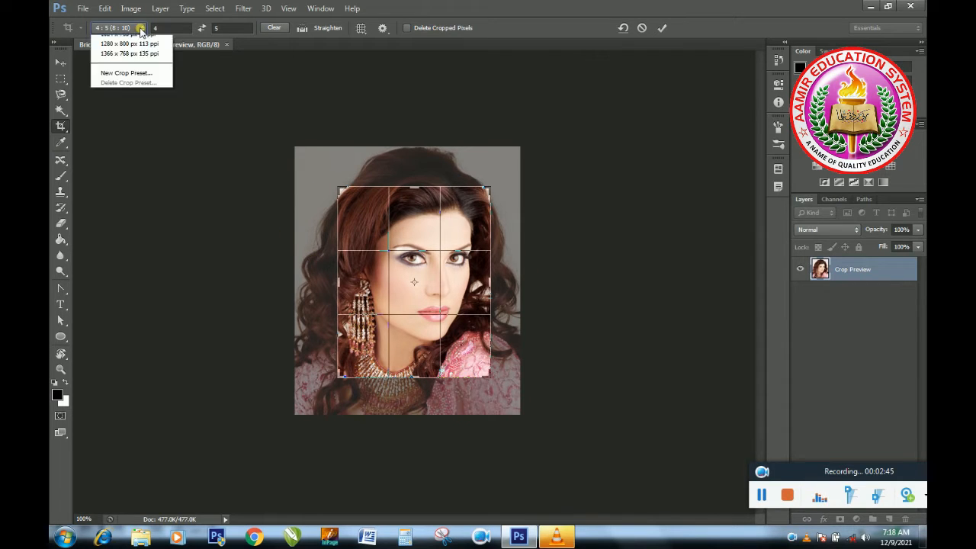
left_click(122, 109)
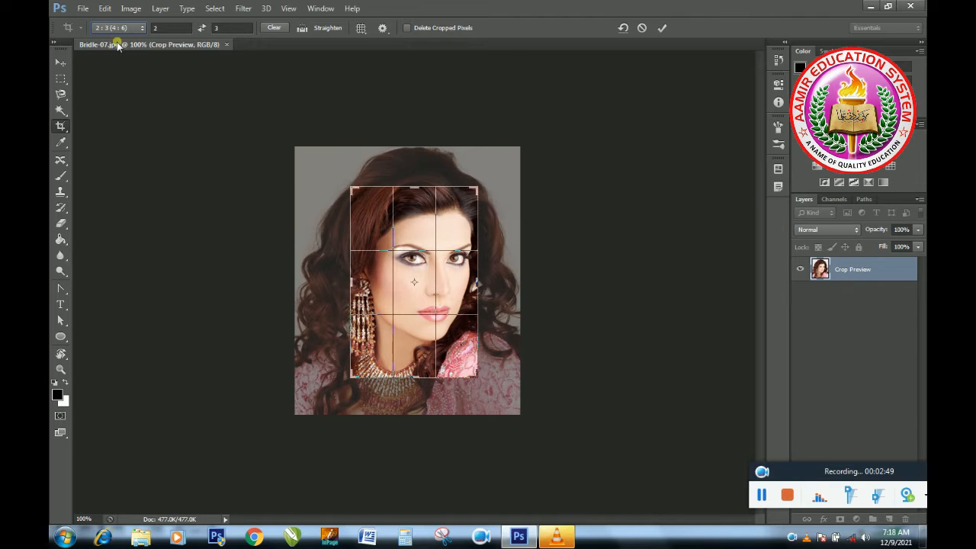
left_click(141, 28)
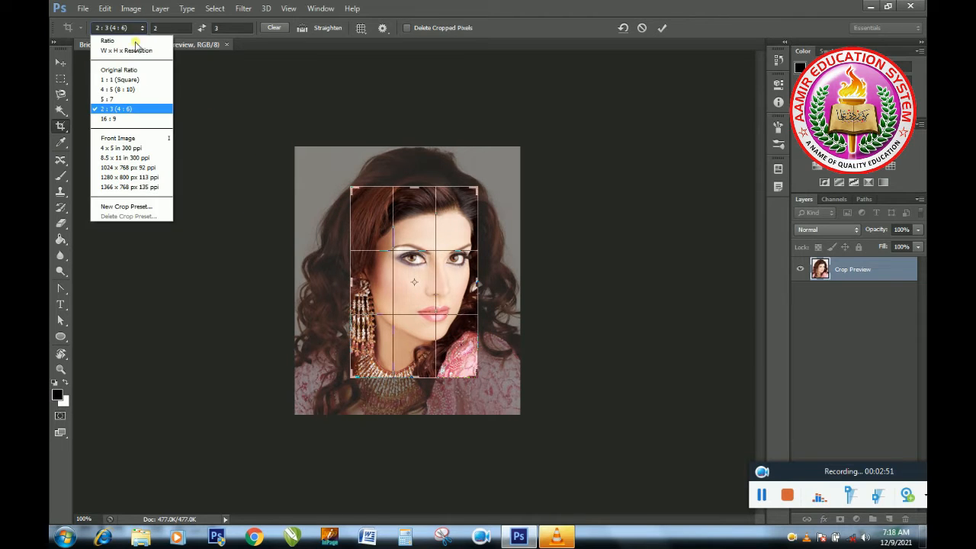
left_click(130, 70)
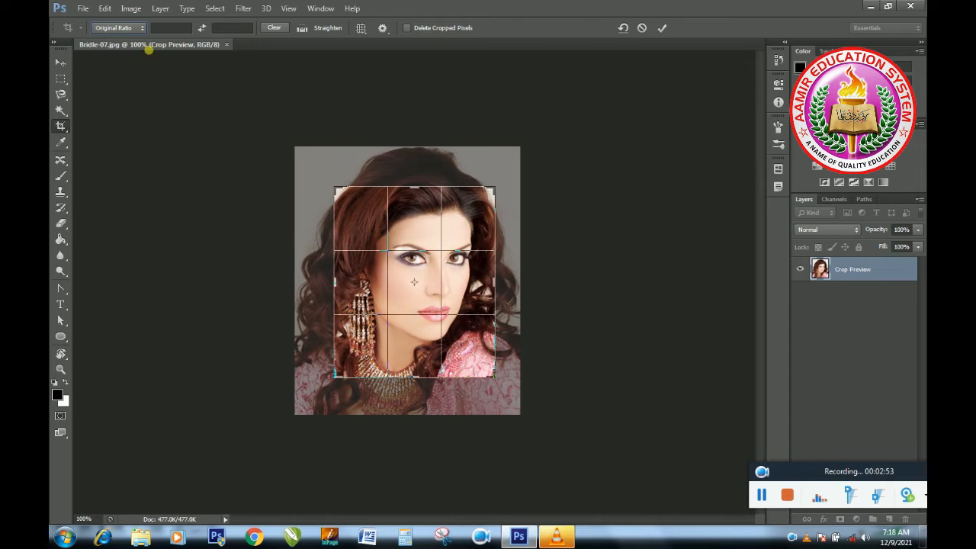
- Set the portrait's crop box to a custom 3:5 aspect ratio
left_click(159, 29)
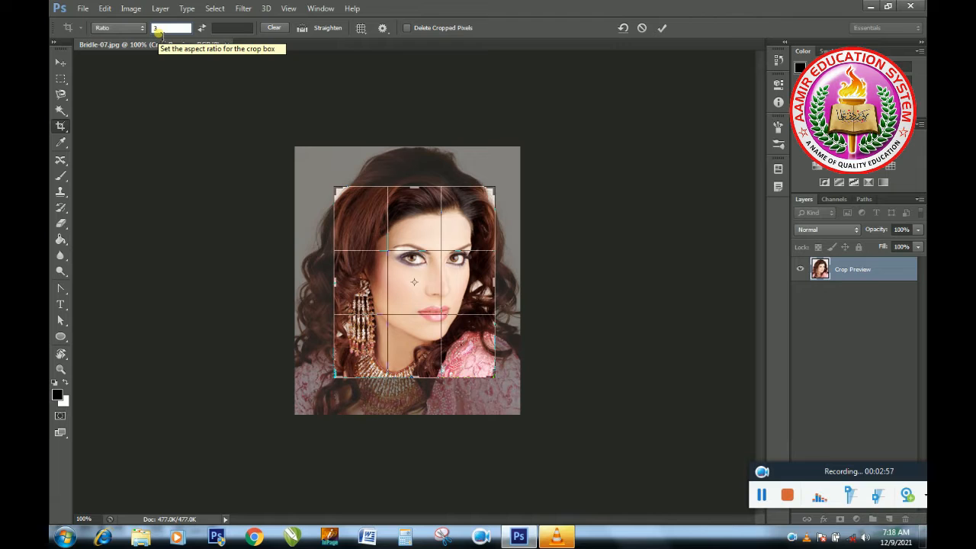
left_click(222, 29)
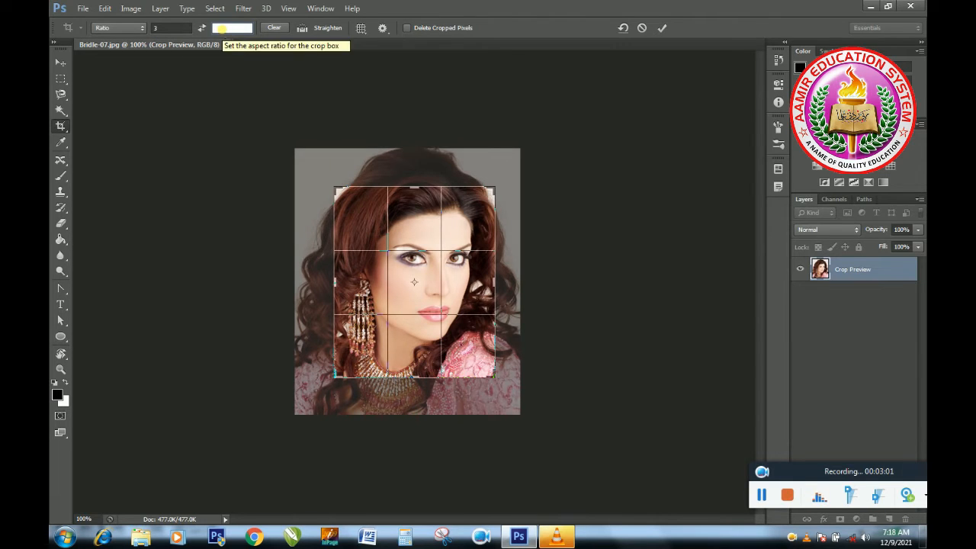
type("5")
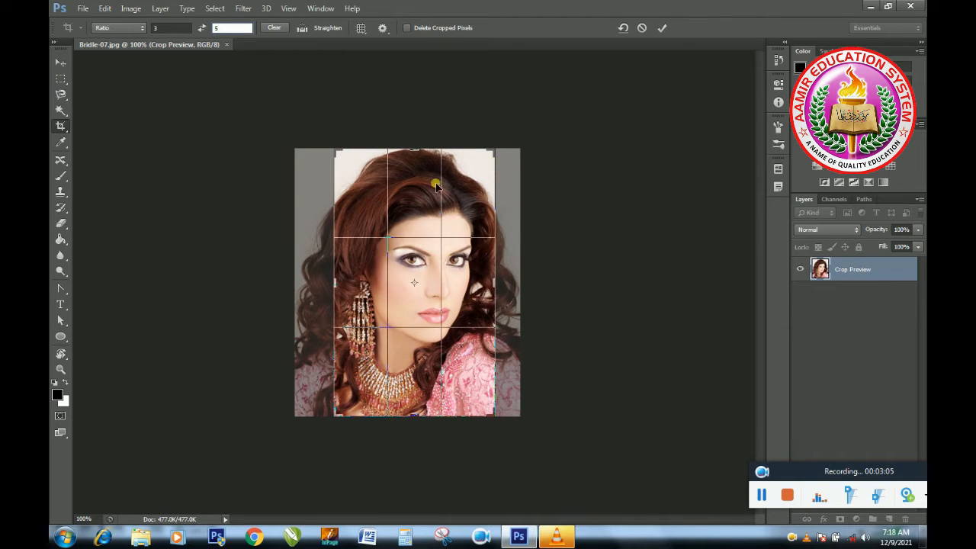
- Try the Grid and Diagonal crop overlays on the portrait and return to Rule of Thirds
left_click(360, 28)
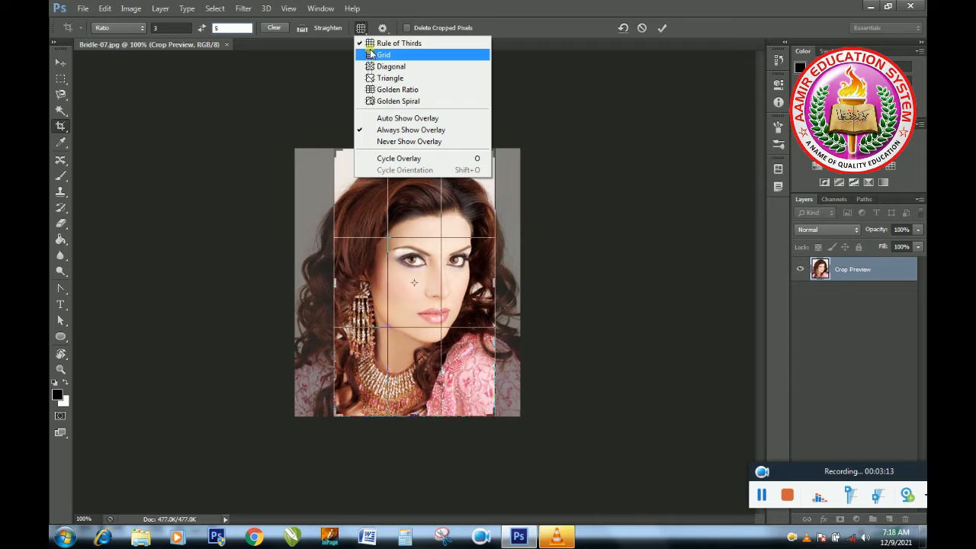
left_click(382, 55)
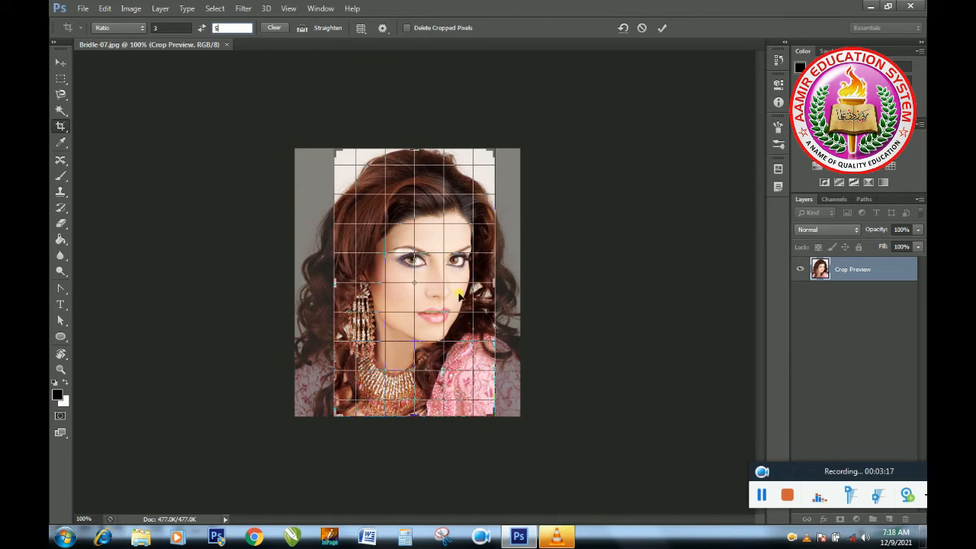
left_click(355, 30)
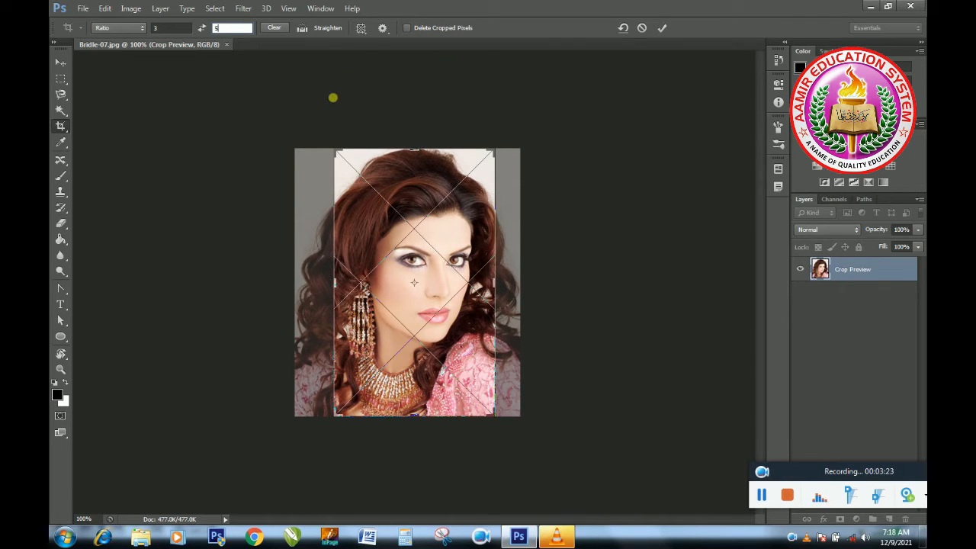
left_click(363, 29)
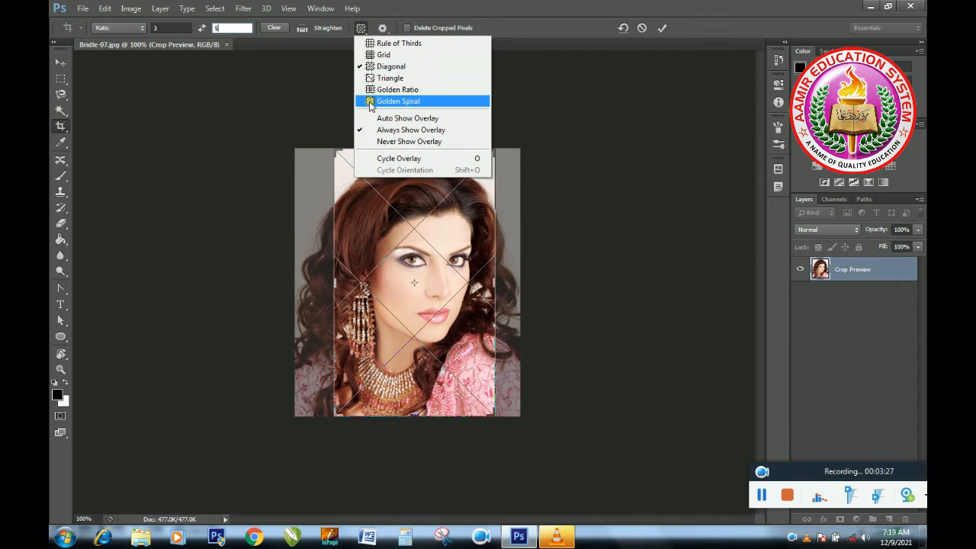
left_click(373, 42)
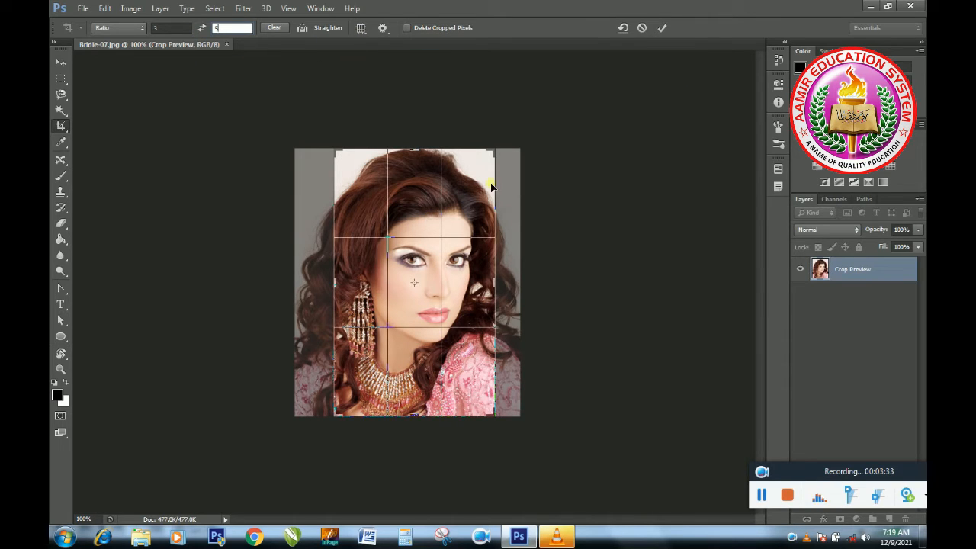
- Apply the 3:5 crop to the portrait and undo it
left_click(662, 28)
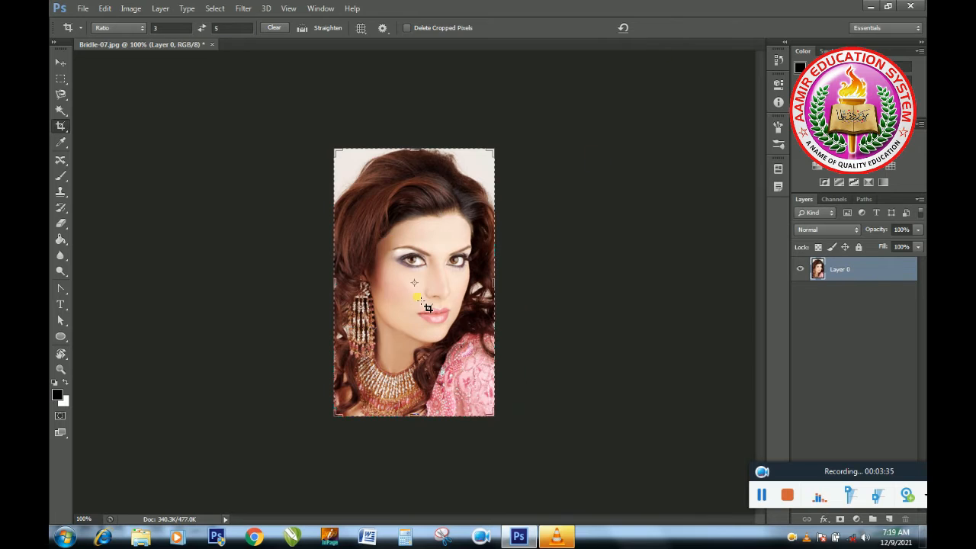
key("ctrl+z")
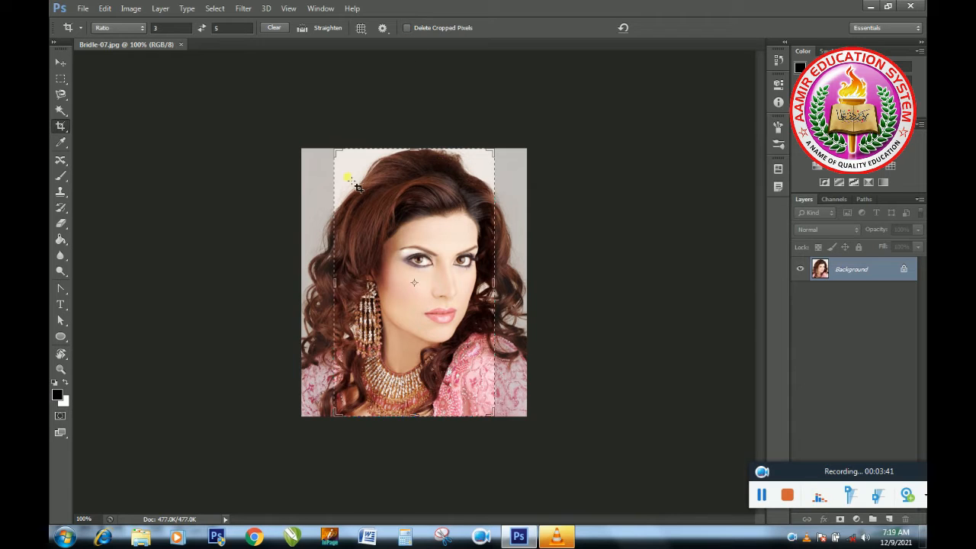
- Close the Bridle-07 portrait and open the green 2 landscape image
left_click(180, 45)
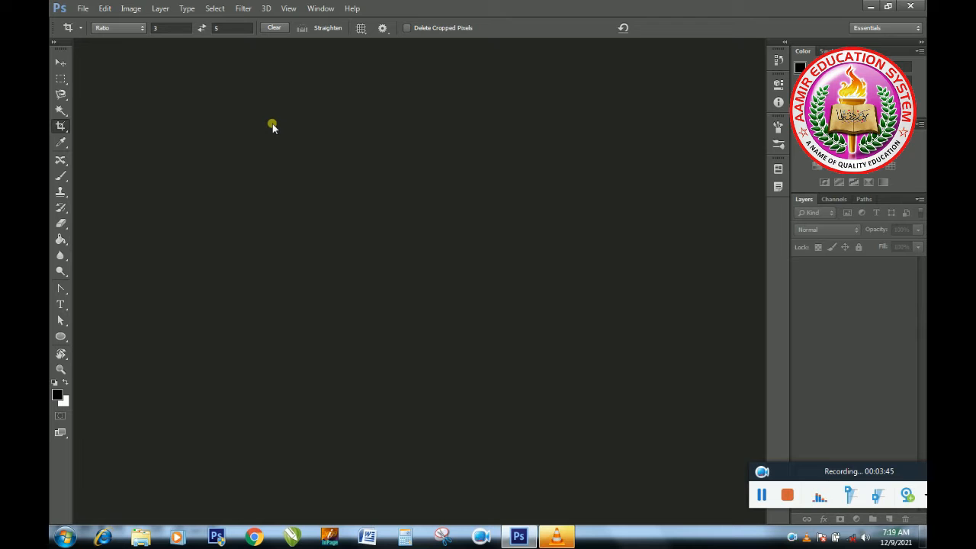
double_click(287, 162)
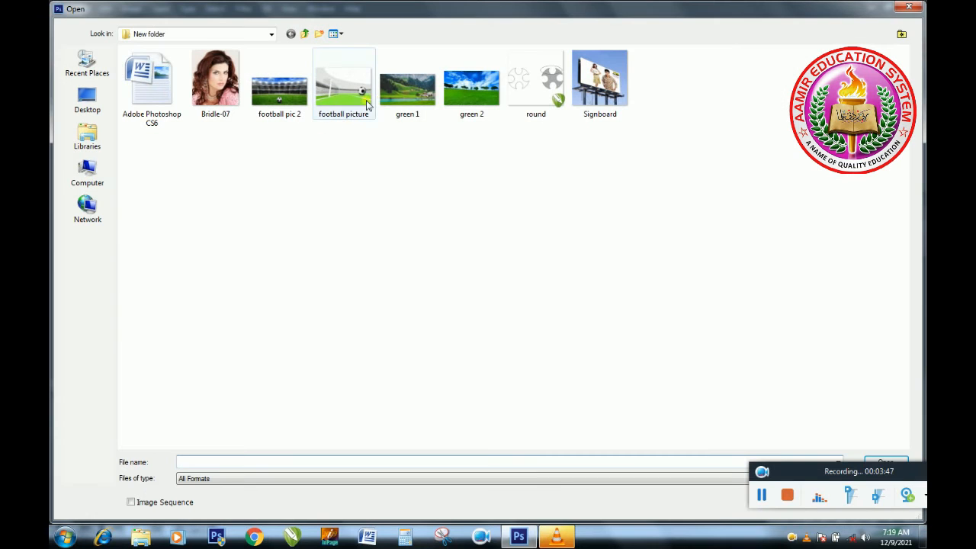
double_click(470, 95)
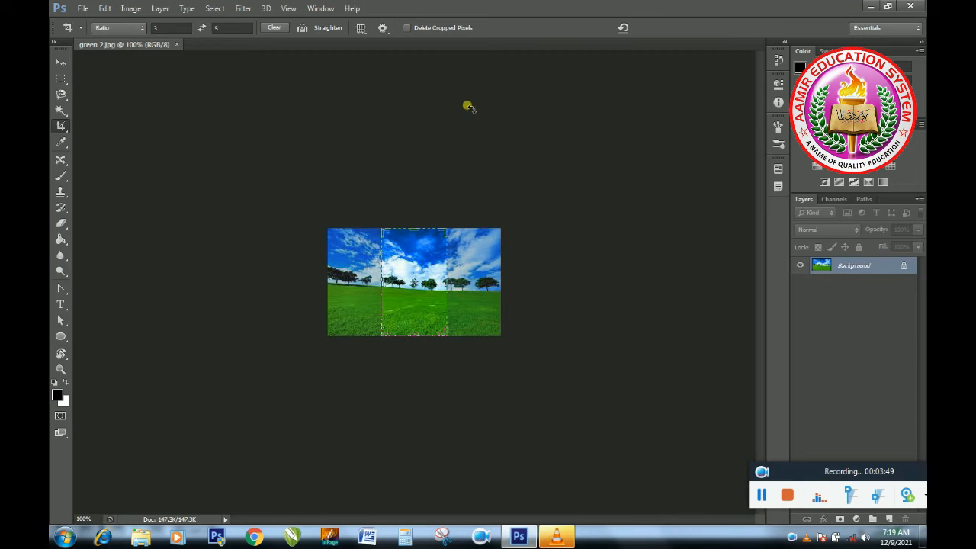
- Replace the custom 3:5 crop ratio with Original Ratio for the landscape image
key("ctrl")
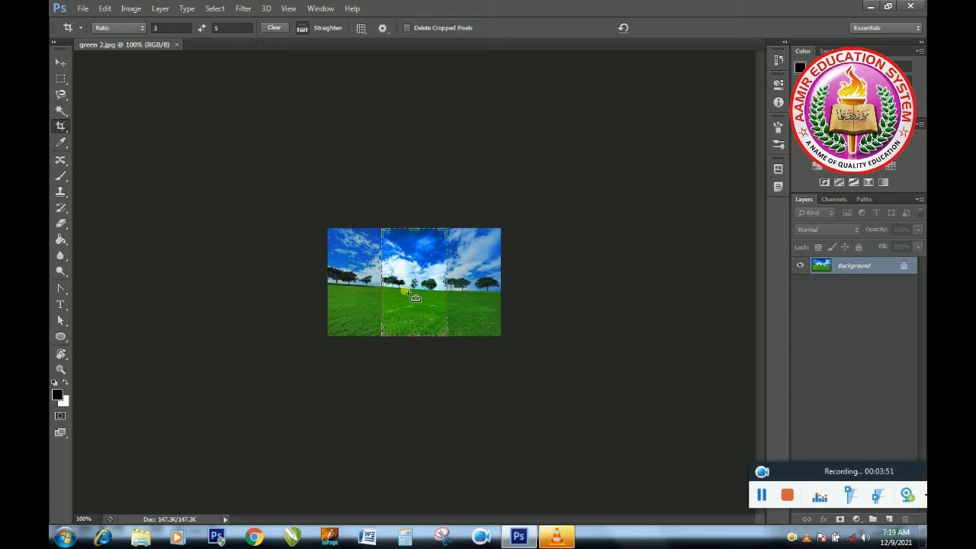
key("ctrl+plus")
key("ctrl+plus")
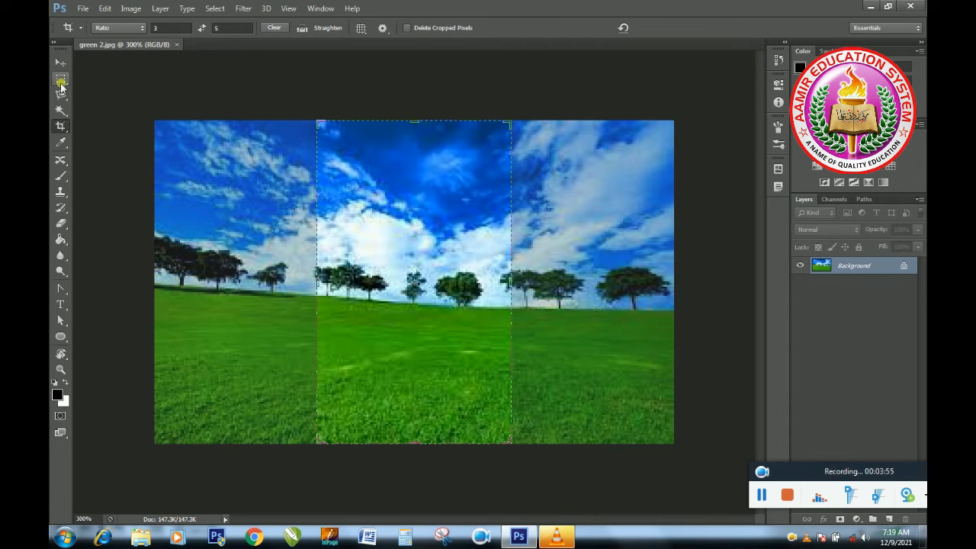
left_click(170, 31)
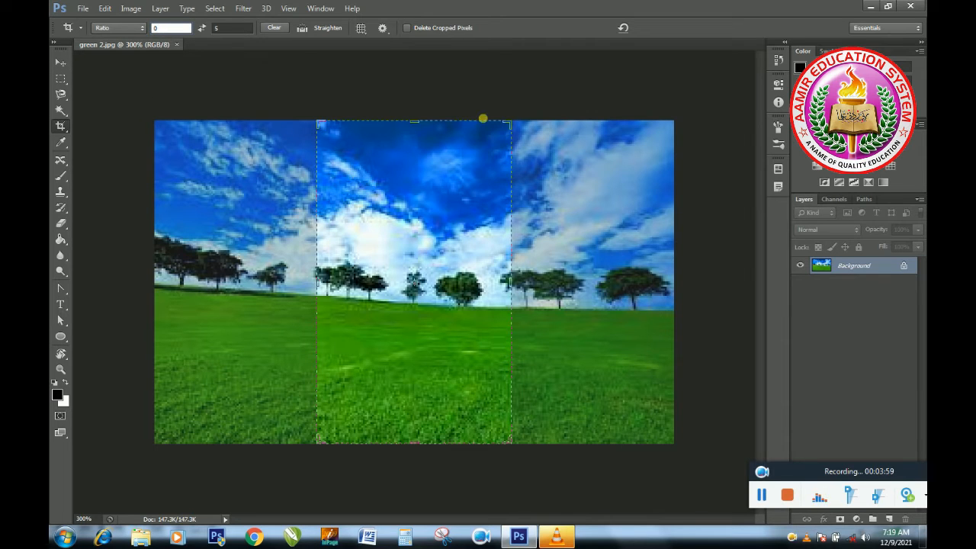
left_click(365, 153)
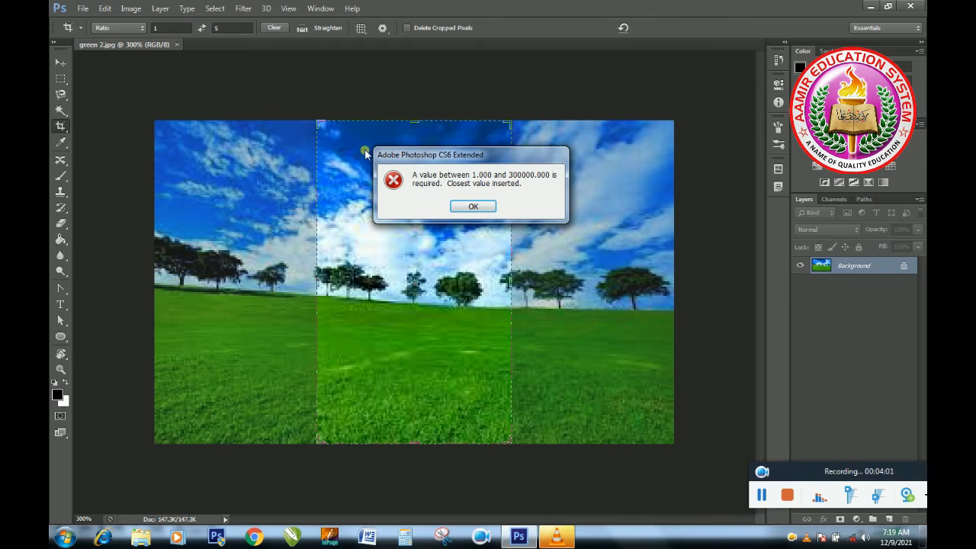
left_click(469, 206)
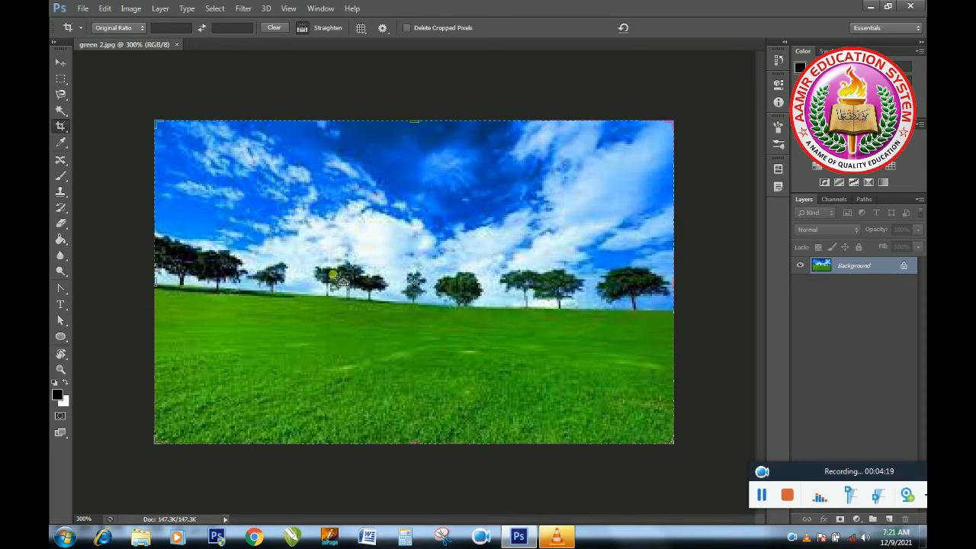
- Straighten the landscape by drawing a line along its sloping horizon from edge to edge, and apply the crop
left_click_drag(156, 284, 677, 312)
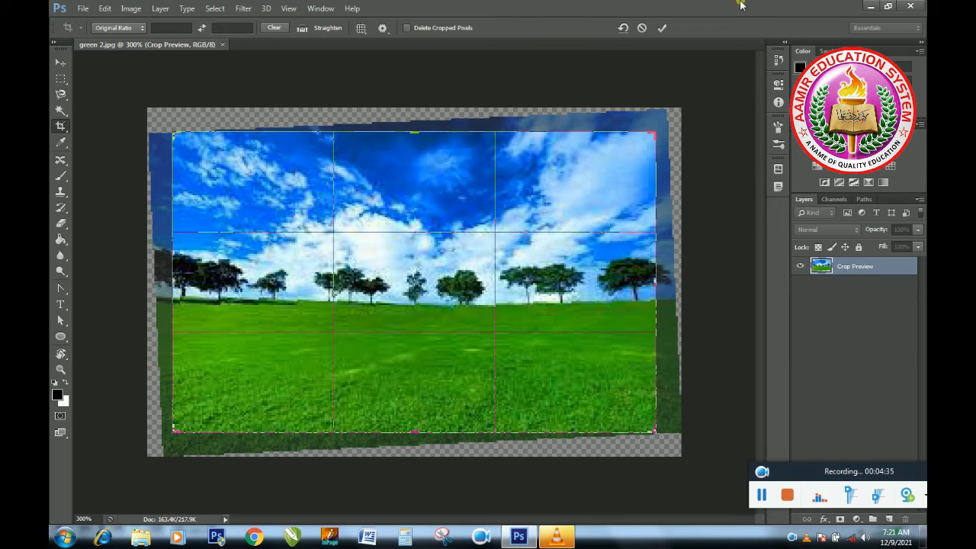
left_click(658, 29)
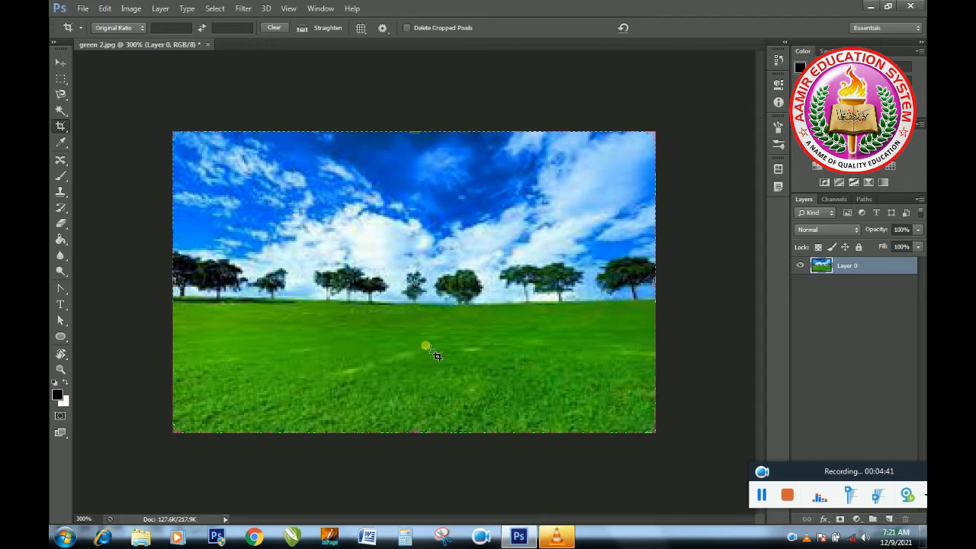
- Close the straightened green 2 image without saving and open the Signboard image
left_click(208, 45)
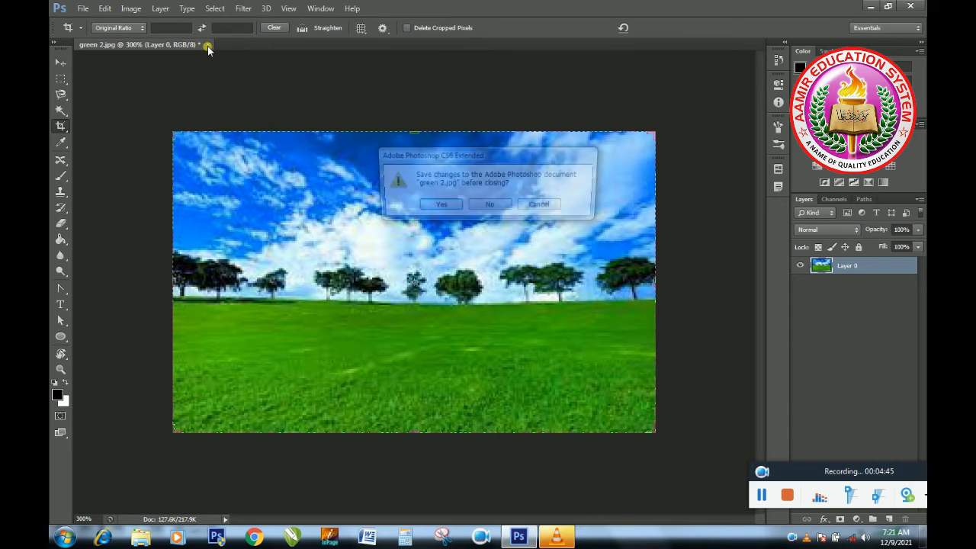
left_click(478, 210)
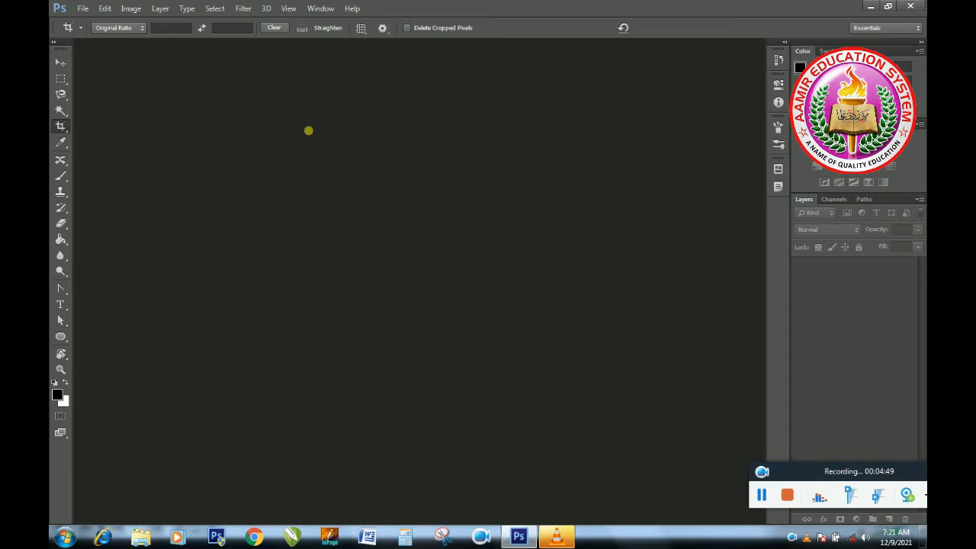
double_click(308, 130)
double_click(599, 76)
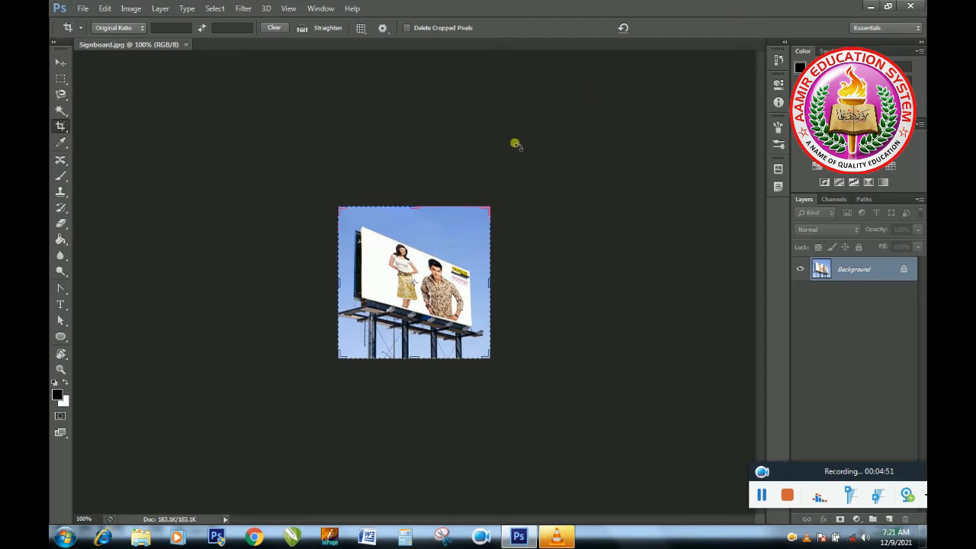
left_click_drag(65, 130, 91, 138)
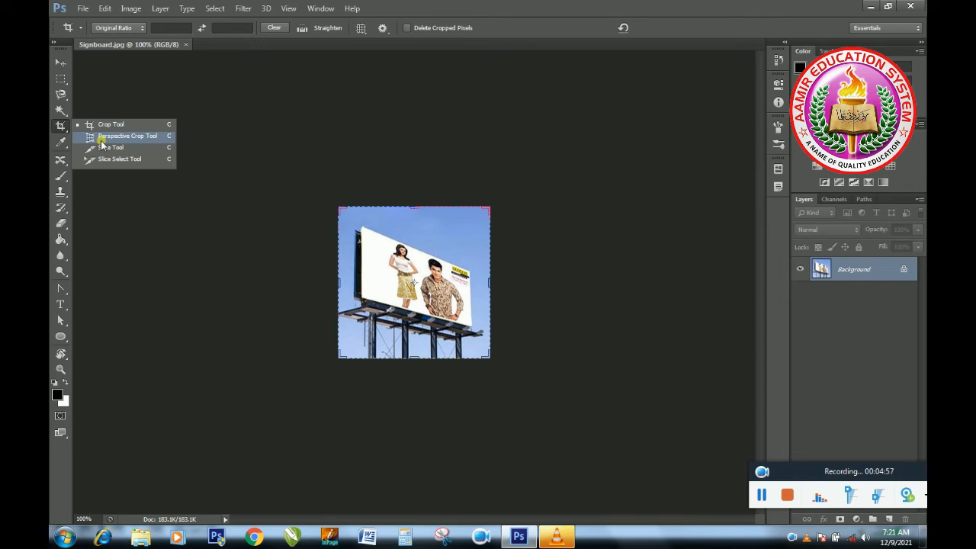
left_click(91, 93)
left_click(60, 63)
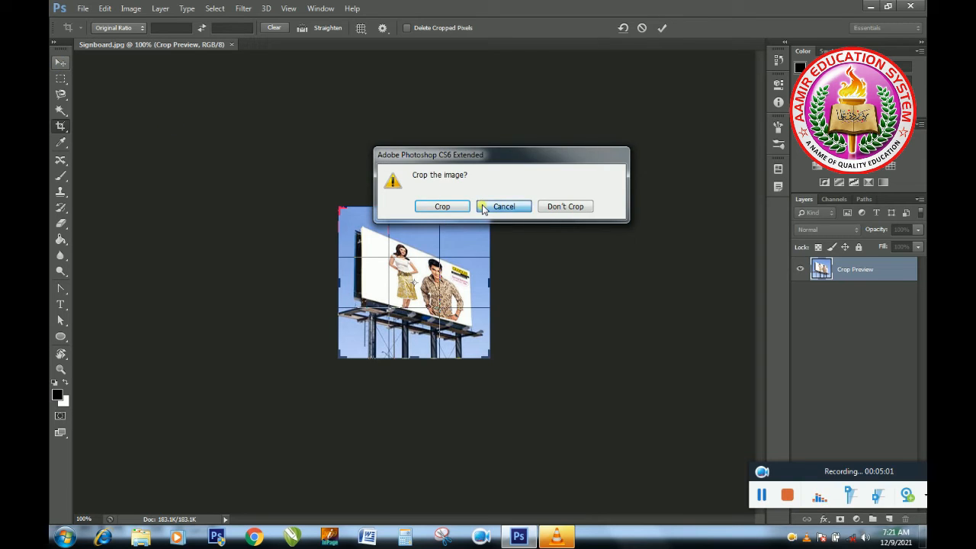
left_click(483, 207)
left_click(661, 27)
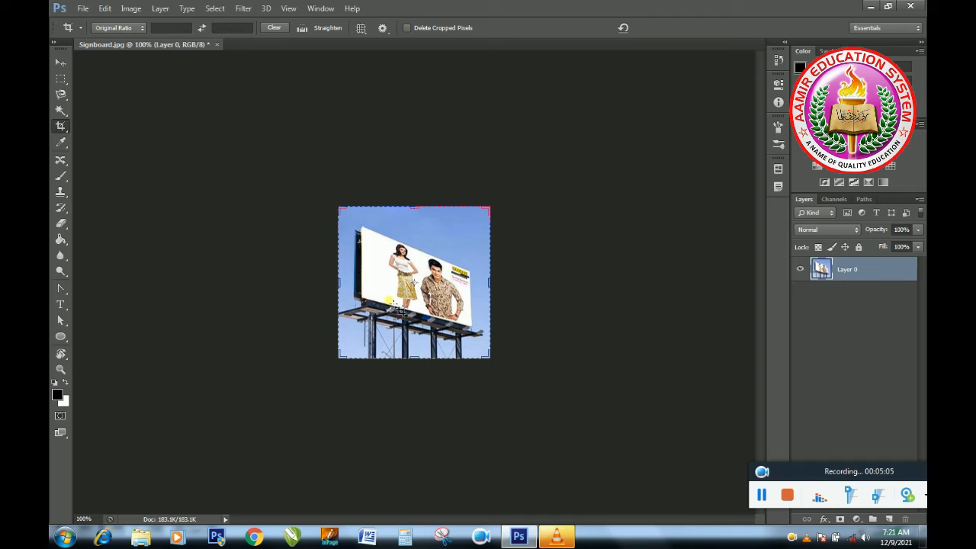
- Draw a Perspective Crop box from the billboard panel's upper-left corner to its lower-right corner
key("ctrl")
key("ctrl+plus")
key("ctrl+plus")
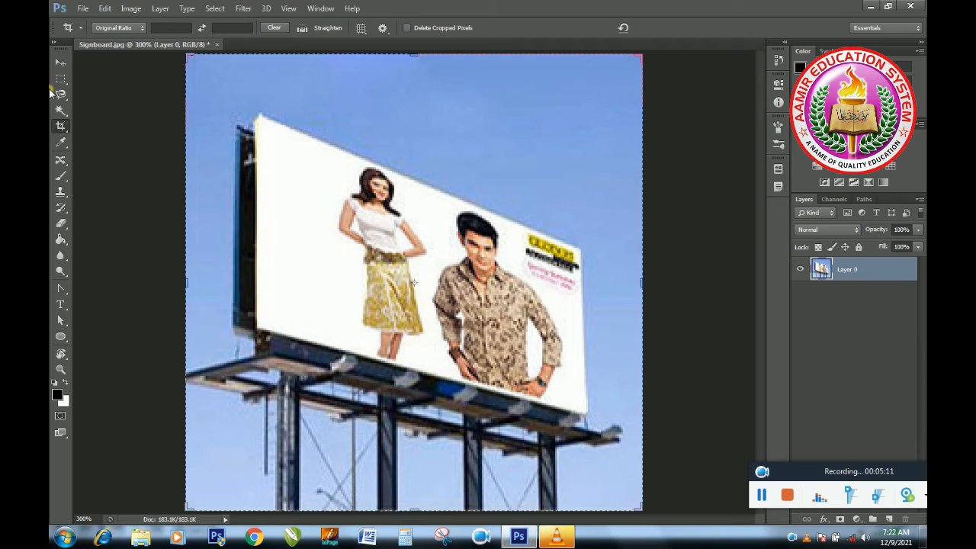
right_click(61, 130)
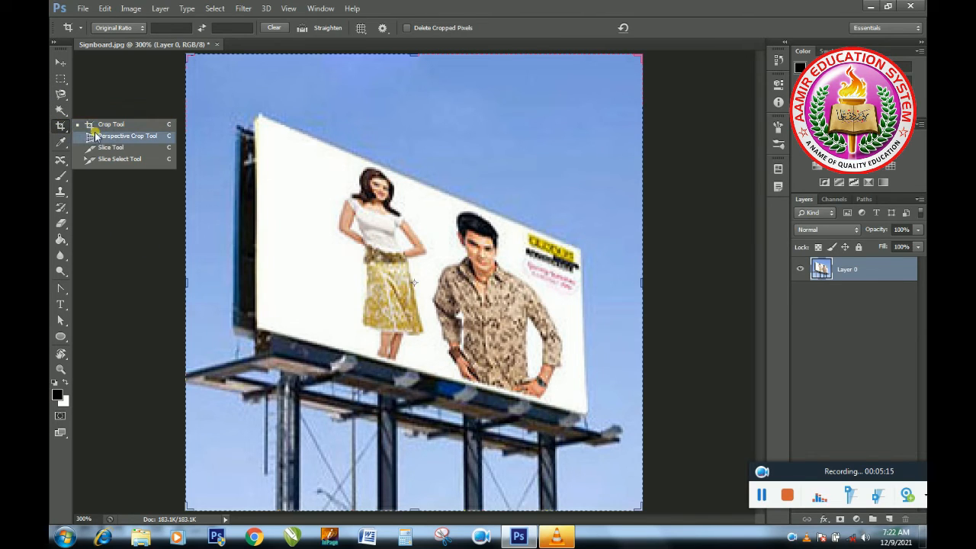
left_click(122, 135)
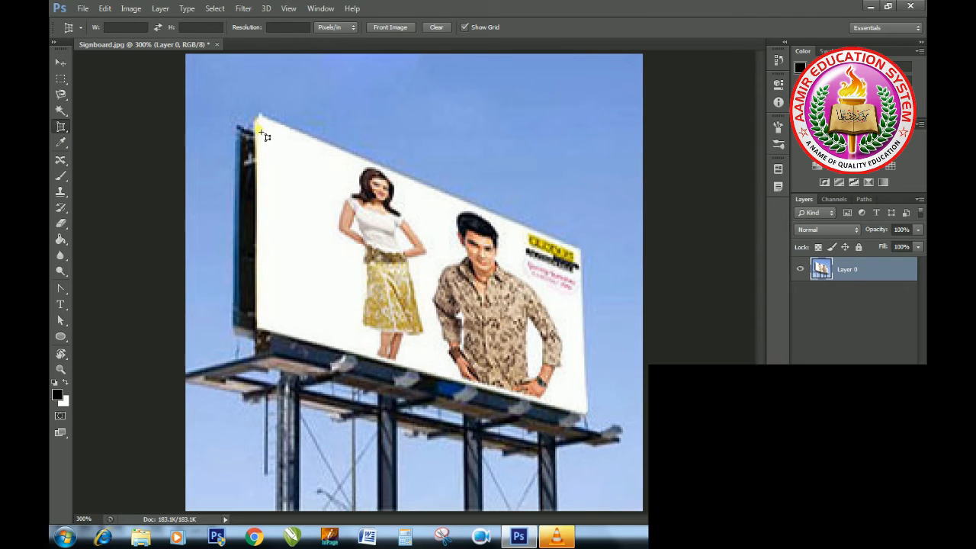
left_click_drag(261, 120, 588, 414)
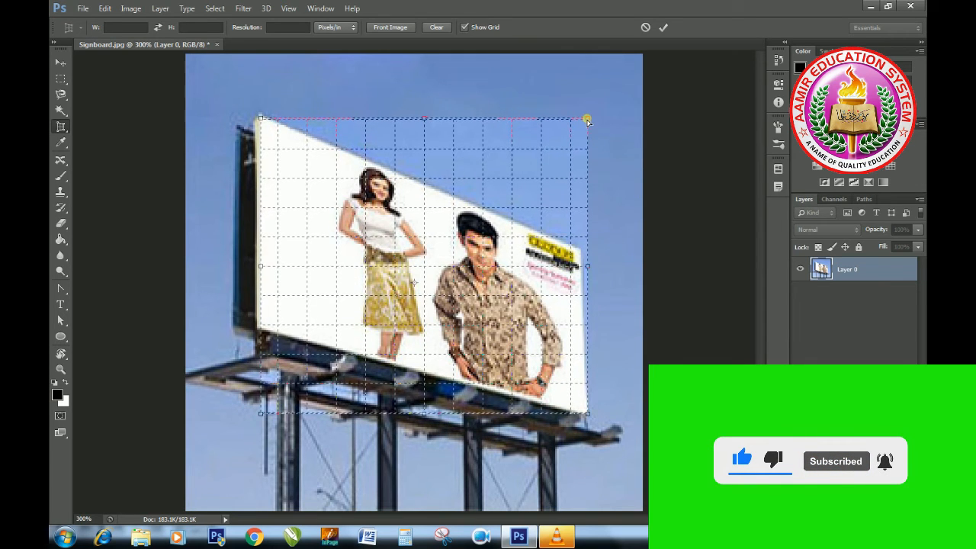
- Align the perspective box's upper-right and lower-left corners with the billboard panel's corners and apply the crop
left_click_drag(586, 120, 581, 252)
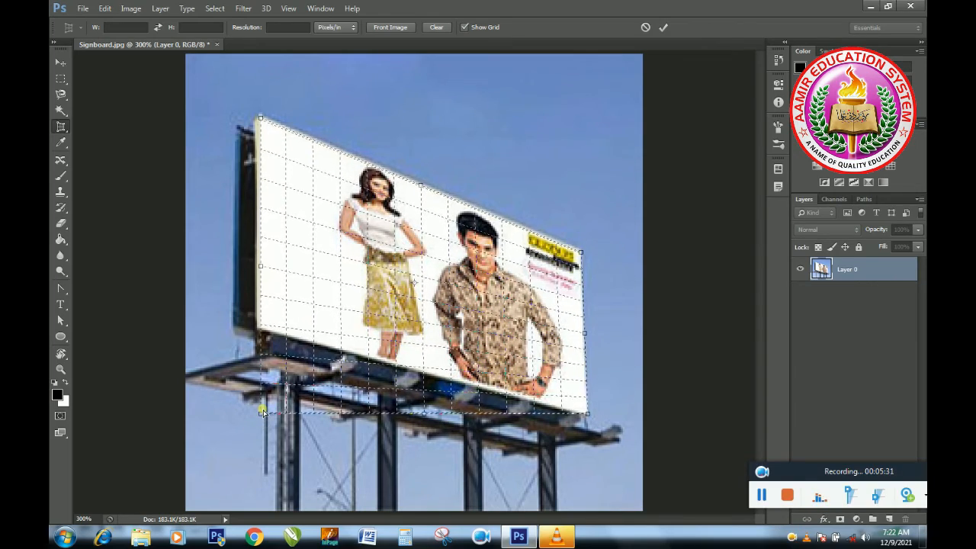
left_click_drag(262, 414, 257, 333)
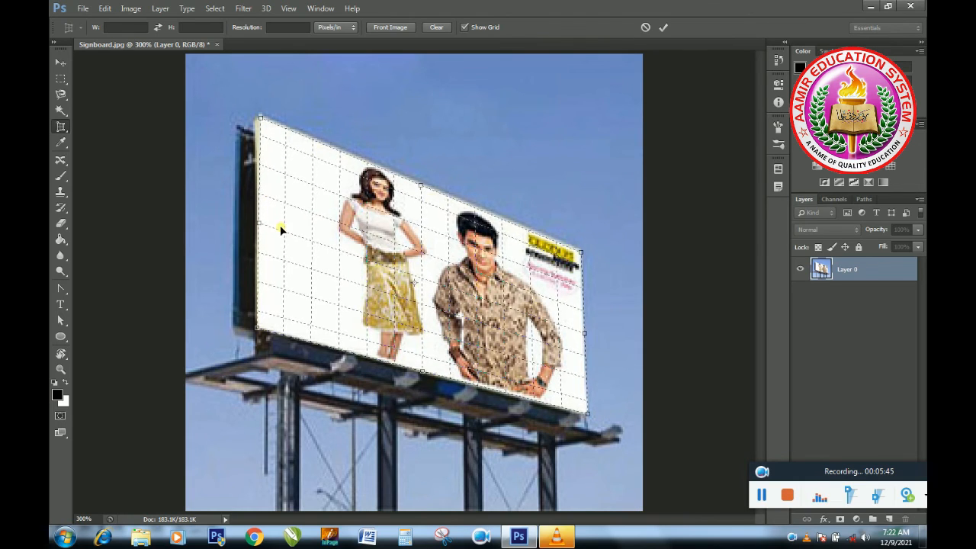
left_click(663, 27)
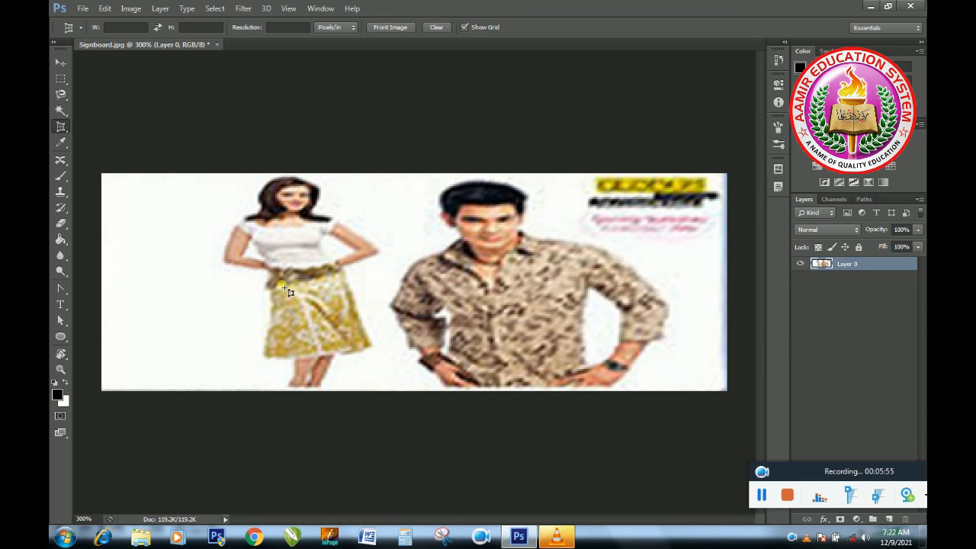
key("ctrl+minus")
key("ctrl+minus")
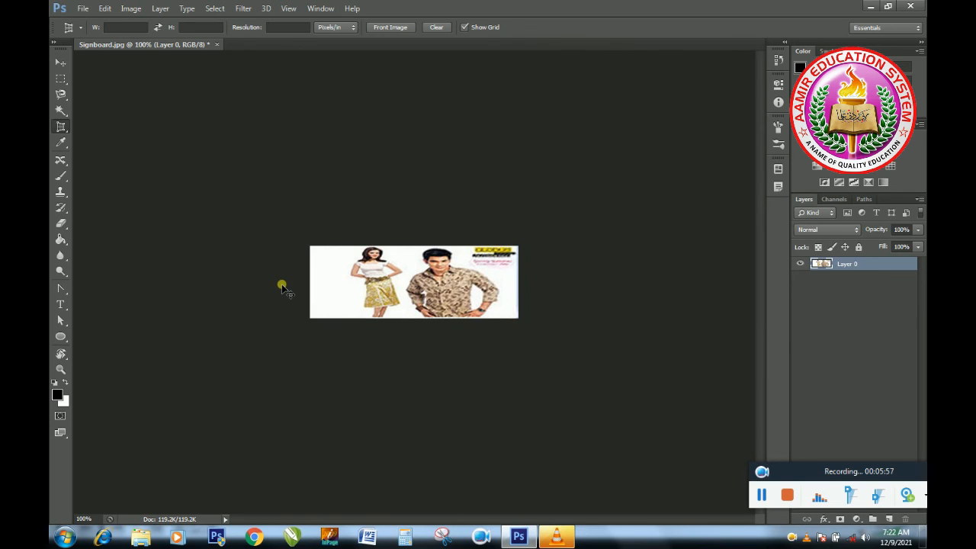
key("ctrl+plus")
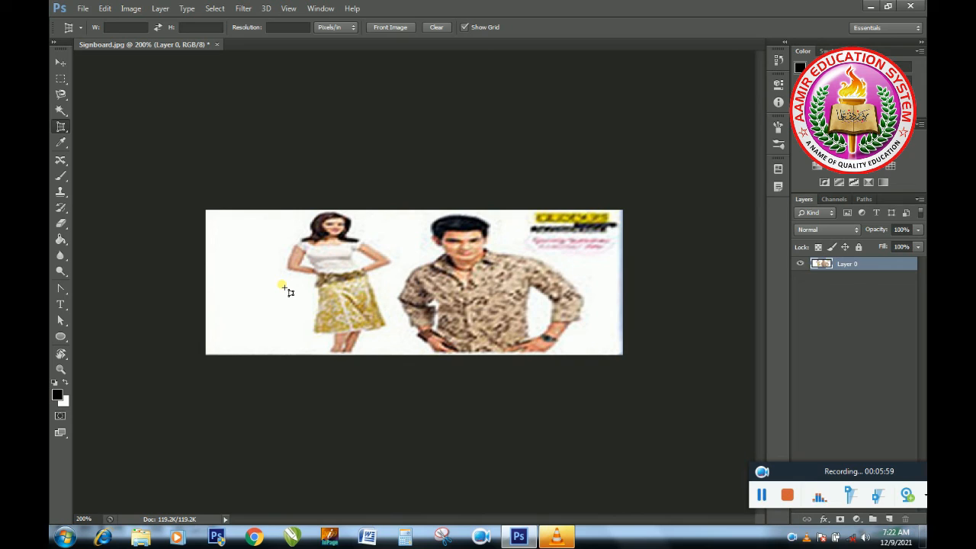